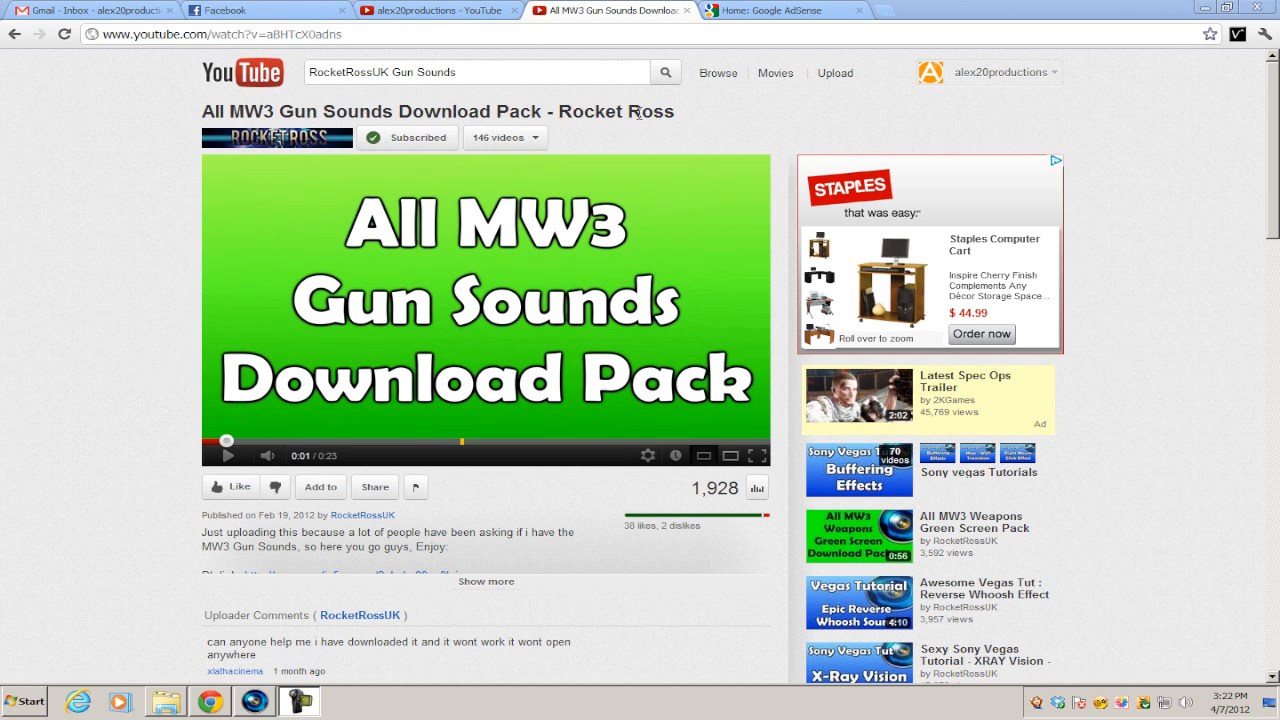
Highlight the 'All MW3 Gun Sounds Download Pack' YouTube title, then bring up Vegas Pro.
{"action": "left_click_drag", "start_coordinate": [233, 111], "coordinate": [545, 112]}
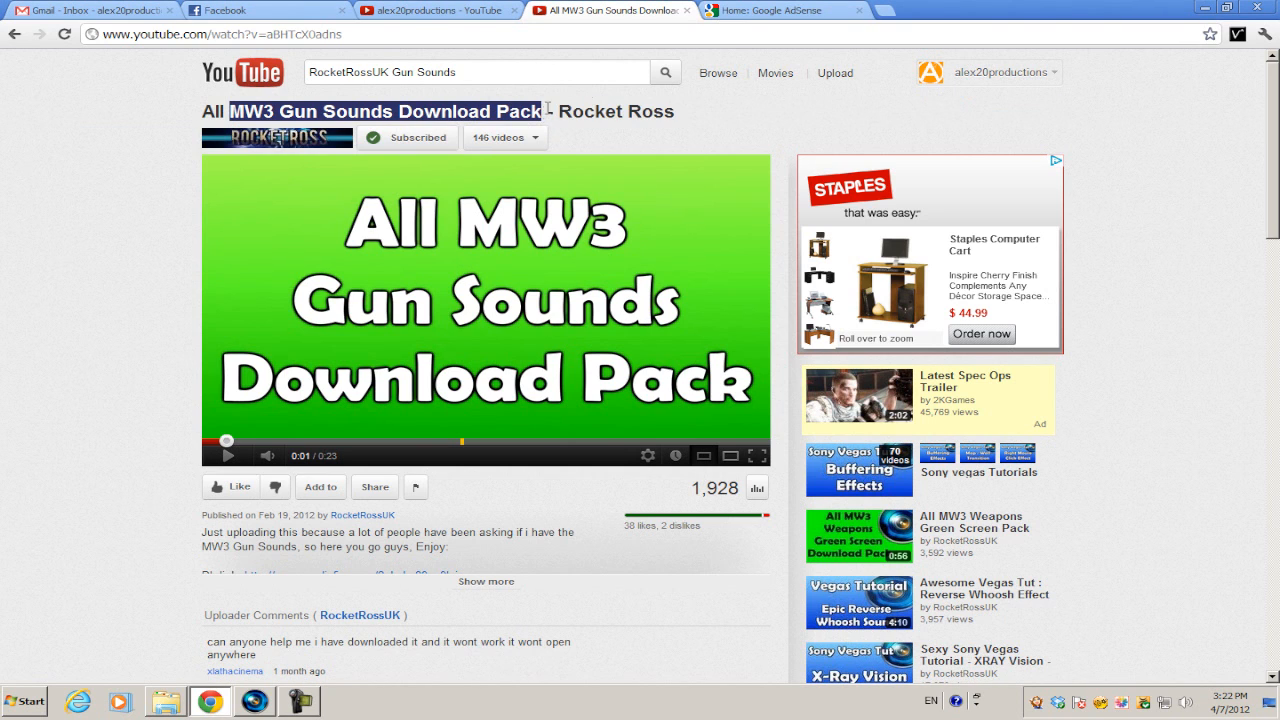
{"action": "scroll", "coordinate": [50, 390], "scroll_direction": "down", "scroll_amount": 2}
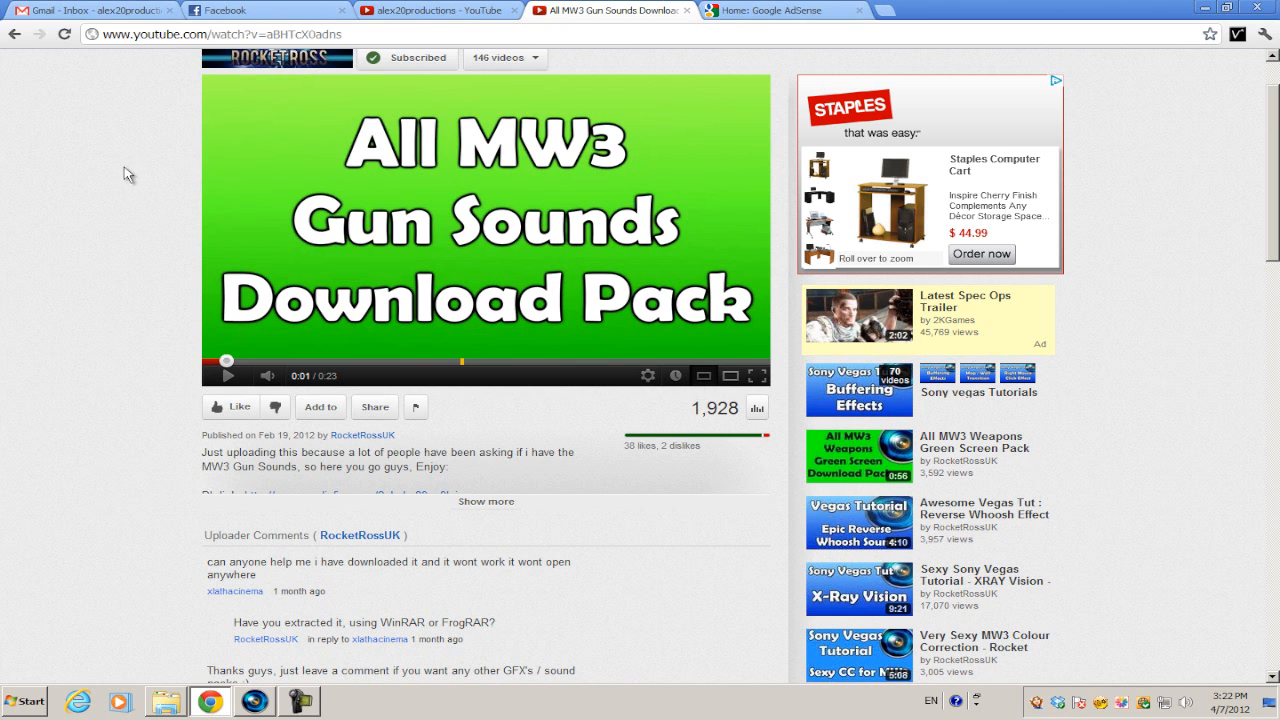
{"action": "left_click", "coordinate": [256, 702]}
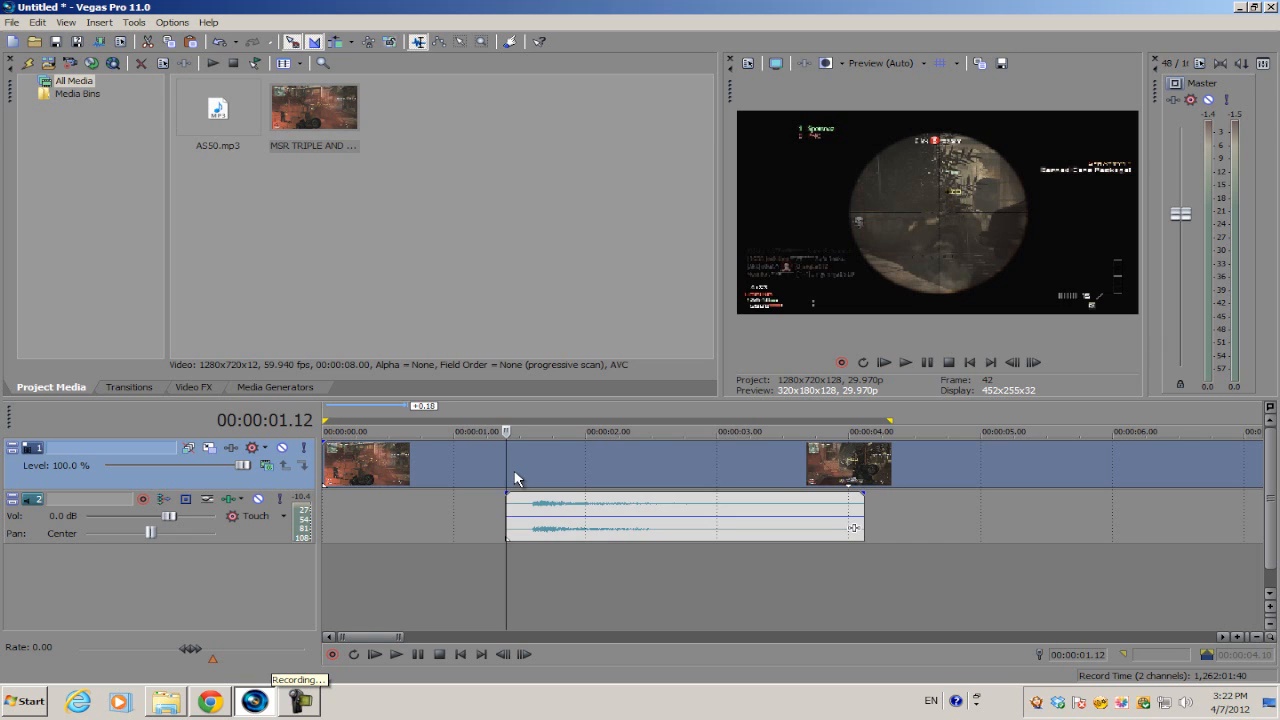
Select the AS50 gun sound event and set the play position at its start.
{"action": "scroll", "coordinate": [514, 480], "scroll_direction": "down", "scroll_amount": 5}
{"action": "scroll", "coordinate": [470, 497], "scroll_direction": "up", "scroll_amount": 5}
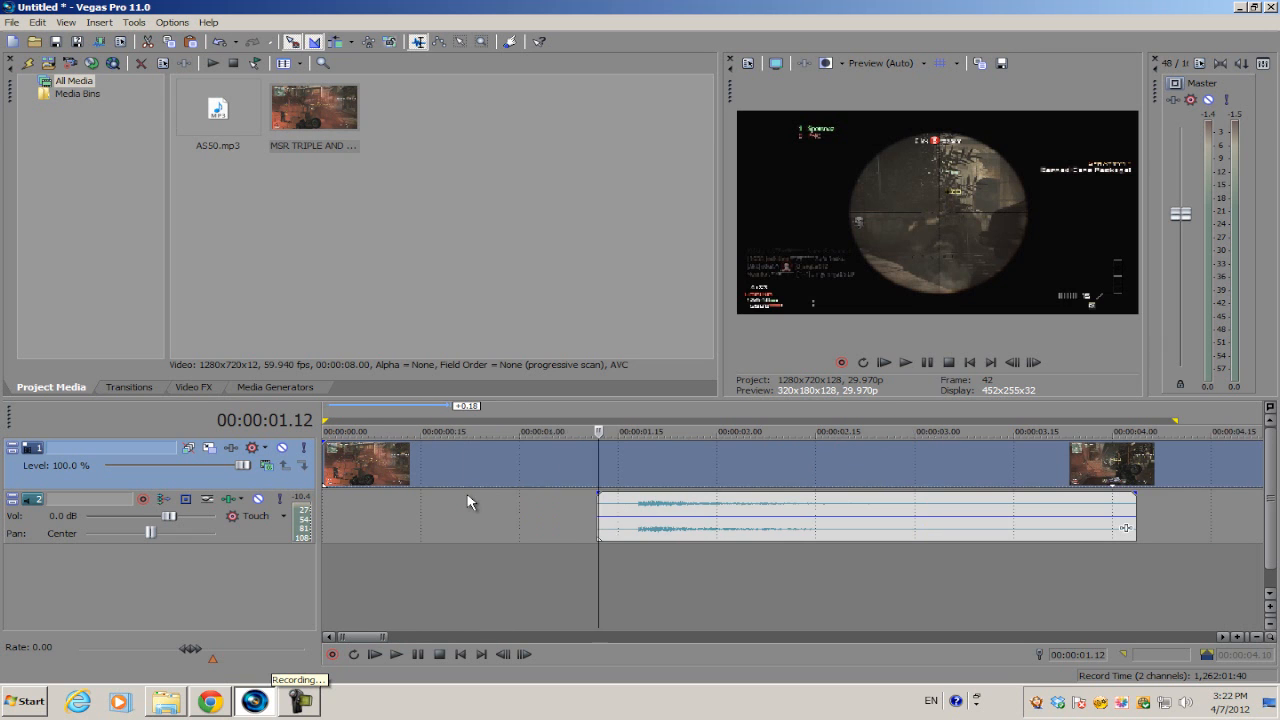
{"action": "left_click", "coordinate": [626, 511]}
{"action": "scroll", "coordinate": [624, 506], "scroll_direction": "up", "scroll_amount": 3}
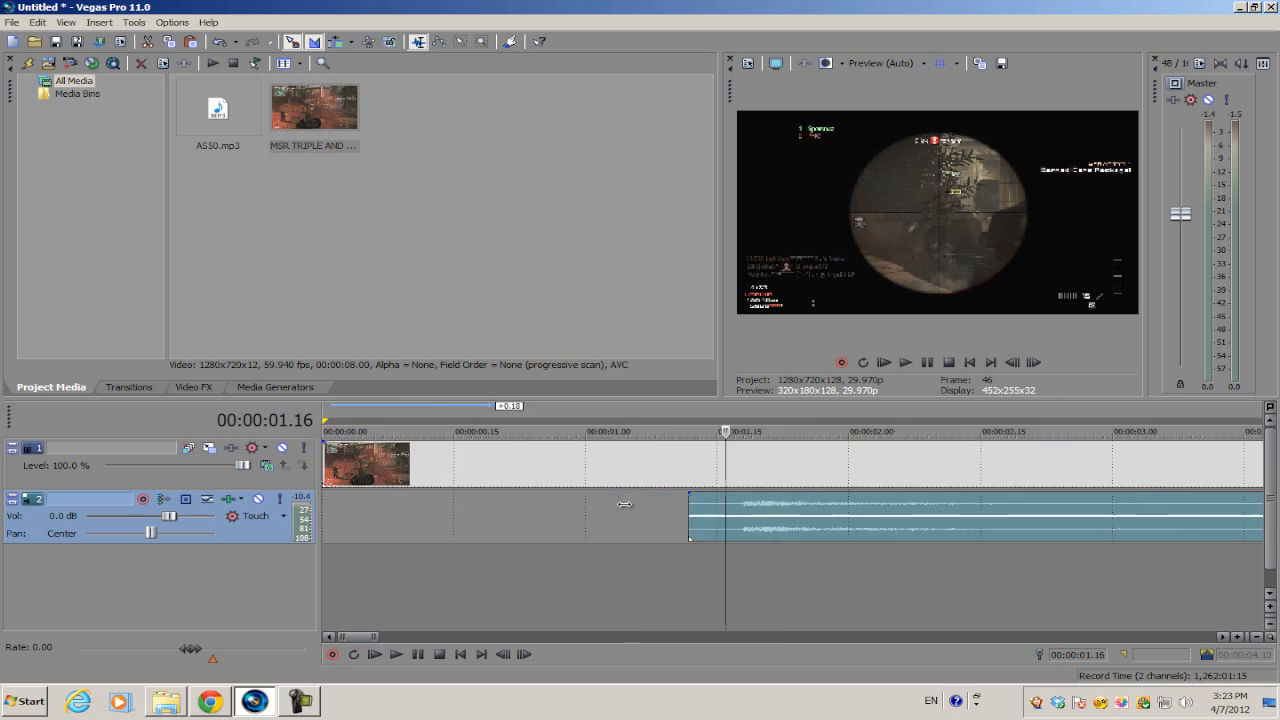
{"action": "left_click", "coordinate": [730, 510]}
Preview the gun sound against the sniper clip, replaying it once before stopping.
{"action": "scroll", "coordinate": [708, 511], "scroll_direction": "down", "scroll_amount": 2}
{"action": "scroll", "coordinate": [592, 515], "scroll_direction": "up", "scroll_amount": 1}
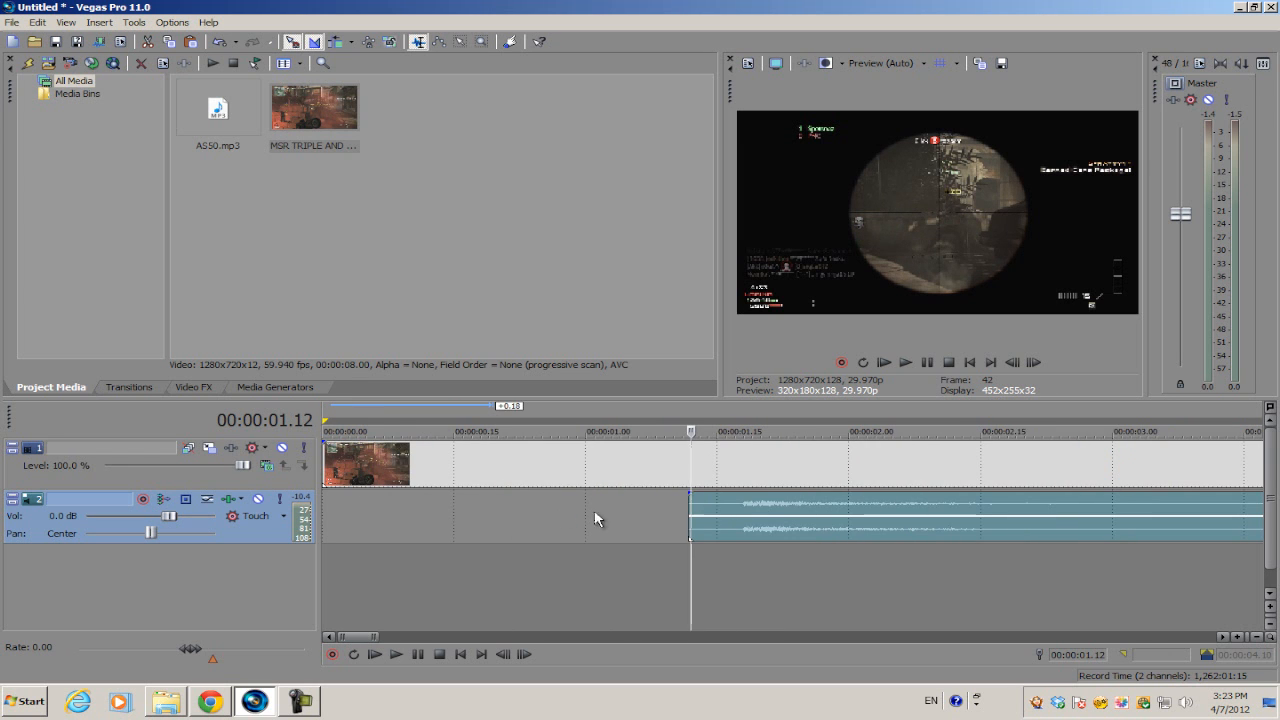
{"action": "scroll", "coordinate": [718, 485], "scroll_direction": "up", "scroll_amount": 2}
{"action": "scroll", "coordinate": [722, 475], "scroll_direction": "down", "scroll_amount": 2}
{"action": "scroll", "coordinate": [706, 472], "scroll_direction": "up", "scroll_amount": 2}
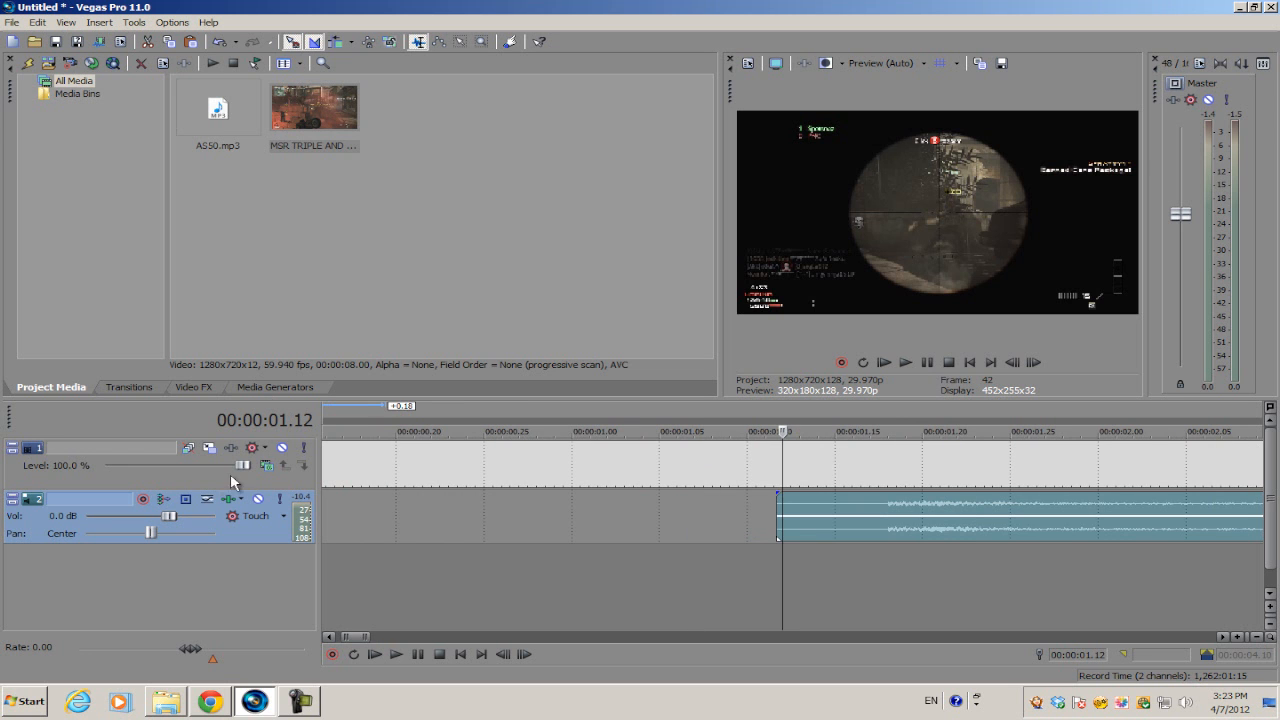
{"action": "scroll", "coordinate": [705, 522], "scroll_direction": "down", "scroll_amount": 2}
{"action": "key", "text": "space"}
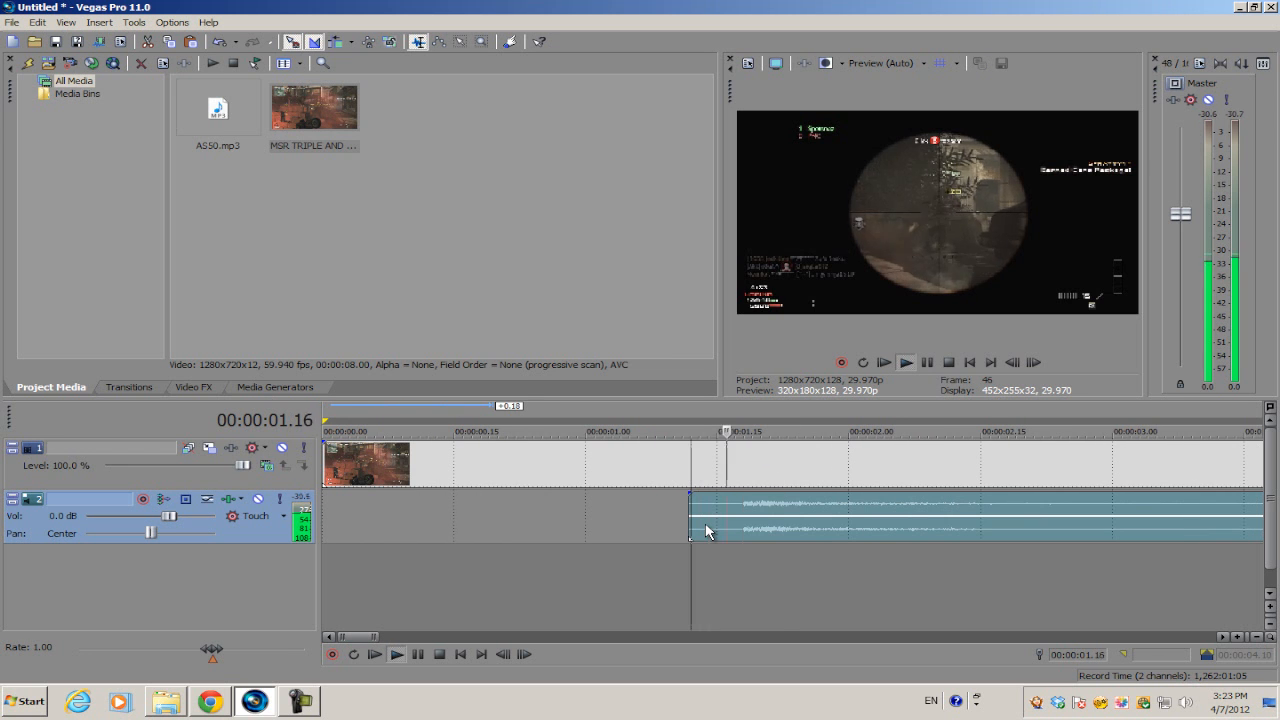
{"action": "scroll", "coordinate": [706, 530], "scroll_direction": "down", "scroll_amount": 1}
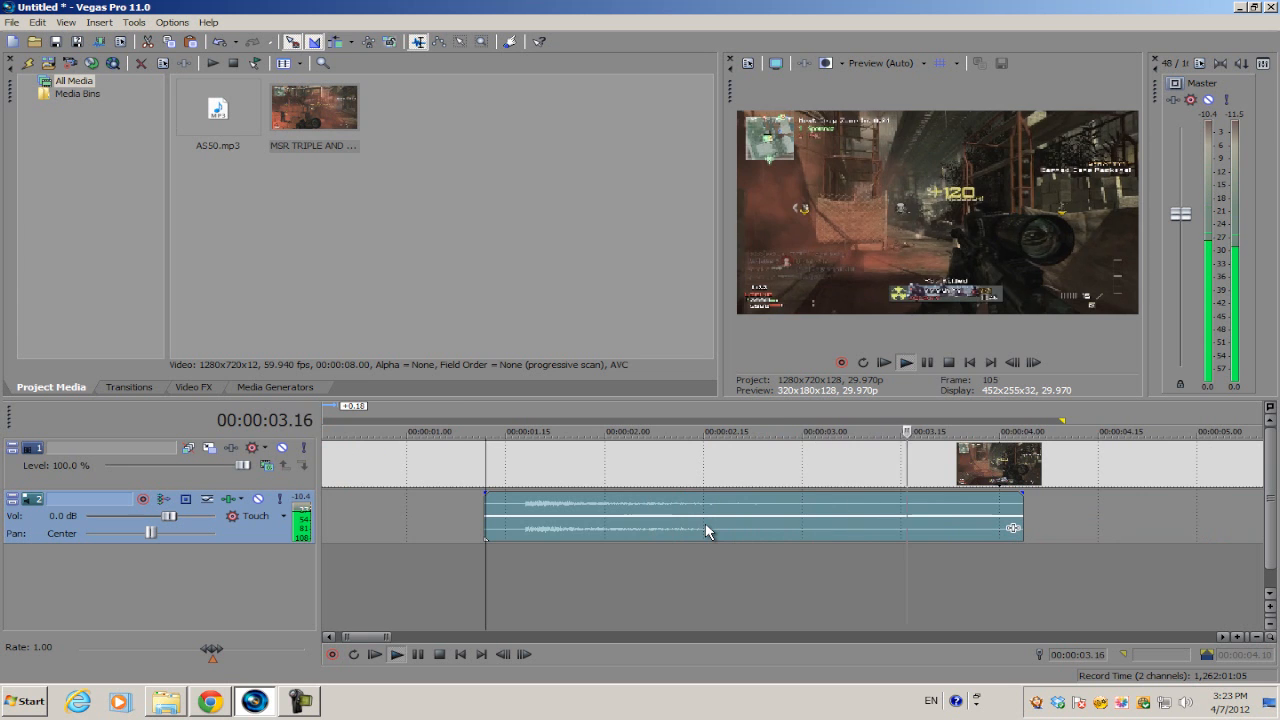
{"action": "key", "text": "space"}
{"action": "key", "text": "space"}
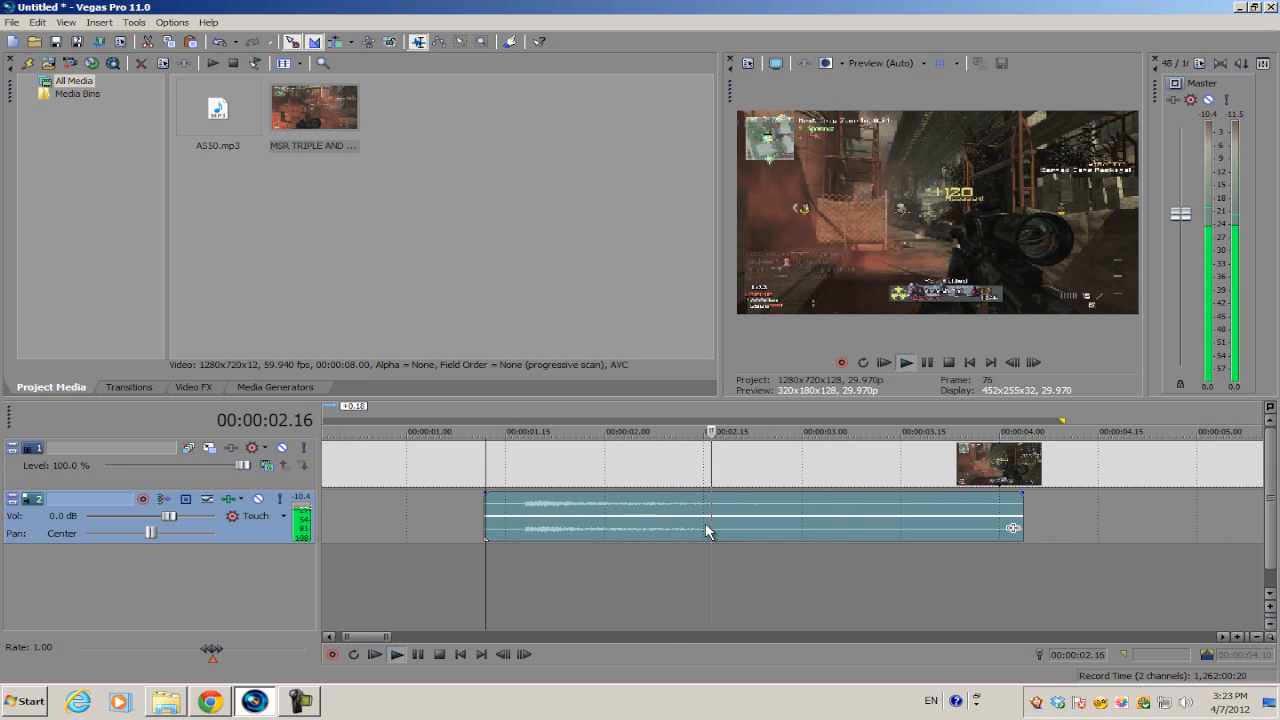
{"action": "key", "text": "space"}
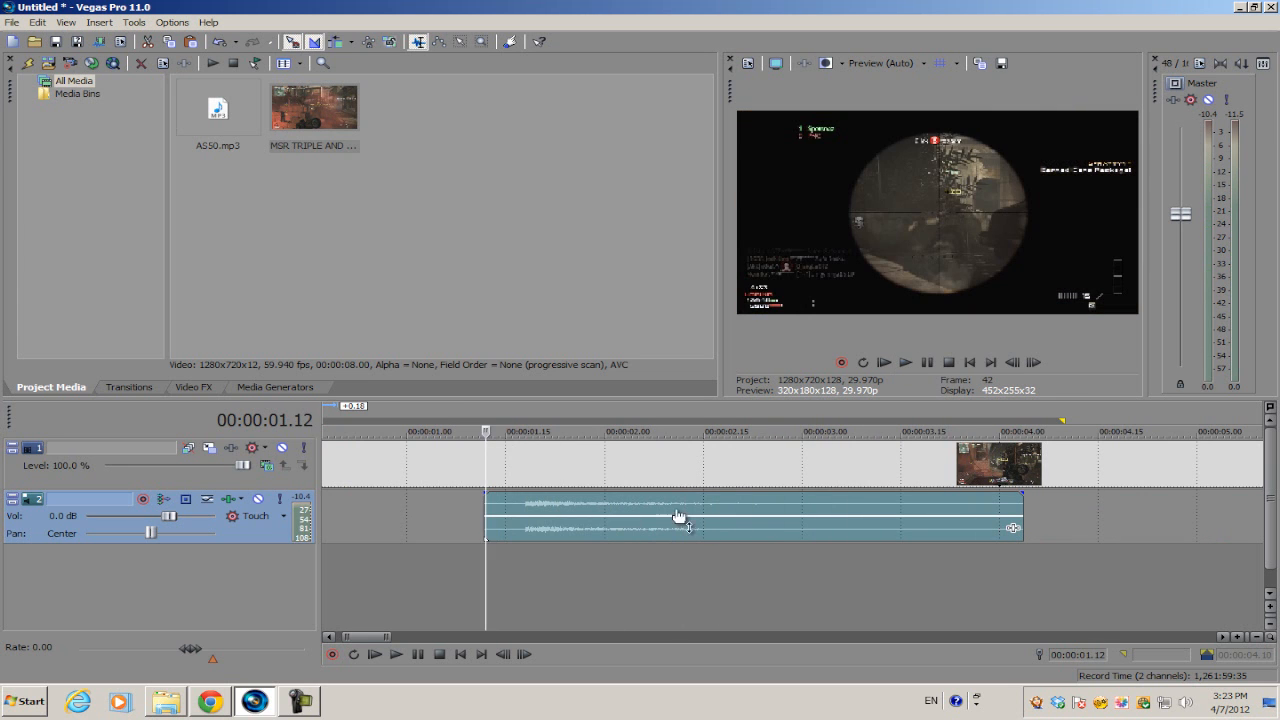
Open Track 2's Audio Track FX window showing the default Track EQ.
{"action": "scroll", "coordinate": [598, 483], "scroll_direction": "up", "scroll_amount": 1}
{"action": "scroll", "coordinate": [591, 483], "scroll_direction": "up", "scroll_amount": 1}
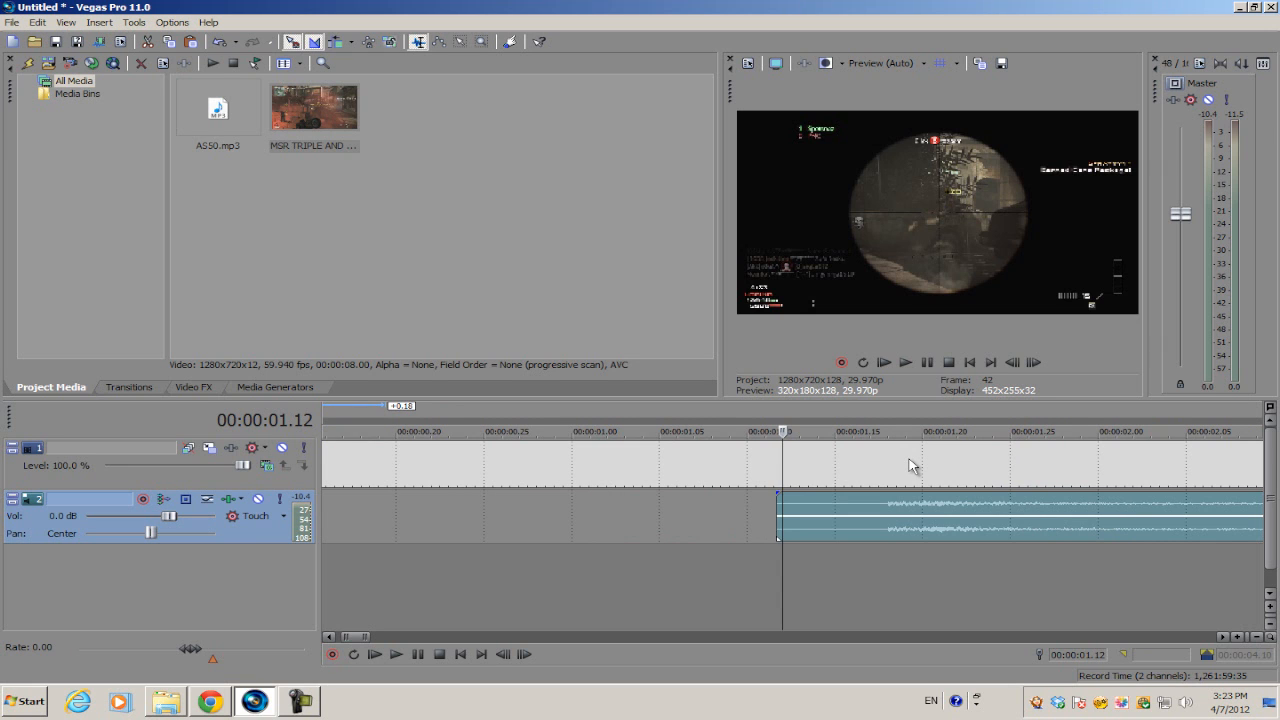
{"action": "scroll", "coordinate": [698, 514], "scroll_direction": "down", "scroll_amount": 1}
{"action": "scroll", "coordinate": [698, 514], "scroll_direction": "down", "scroll_amount": 1}
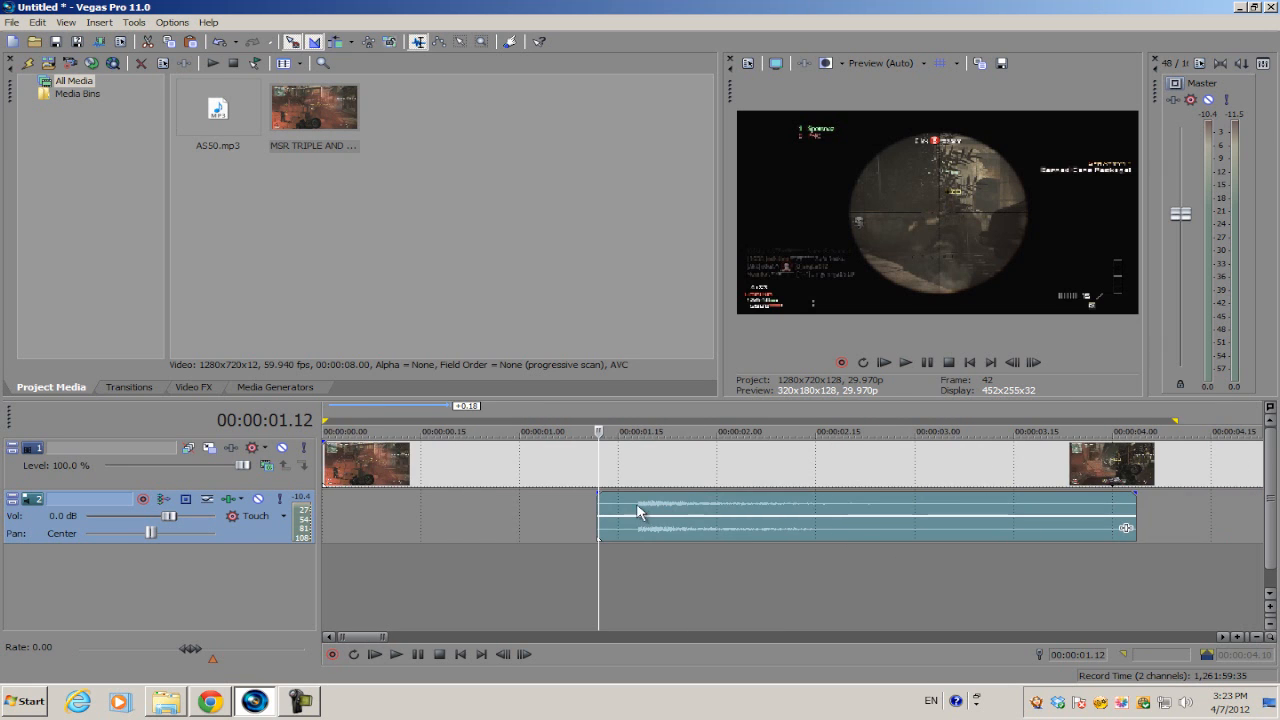
{"action": "scroll", "coordinate": [597, 500], "scroll_direction": "up", "scroll_amount": 2}
{"action": "scroll", "coordinate": [597, 500], "scroll_direction": "up", "scroll_amount": 1}
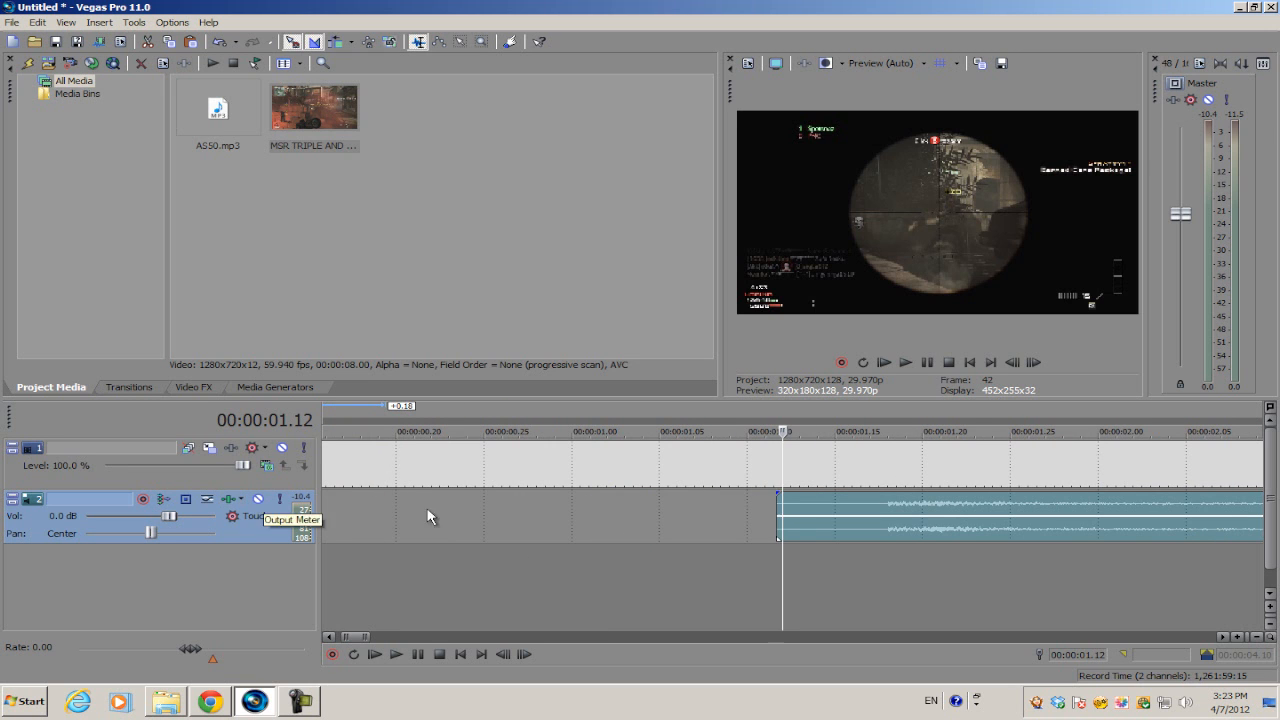
{"action": "left_click", "coordinate": [232, 502]}
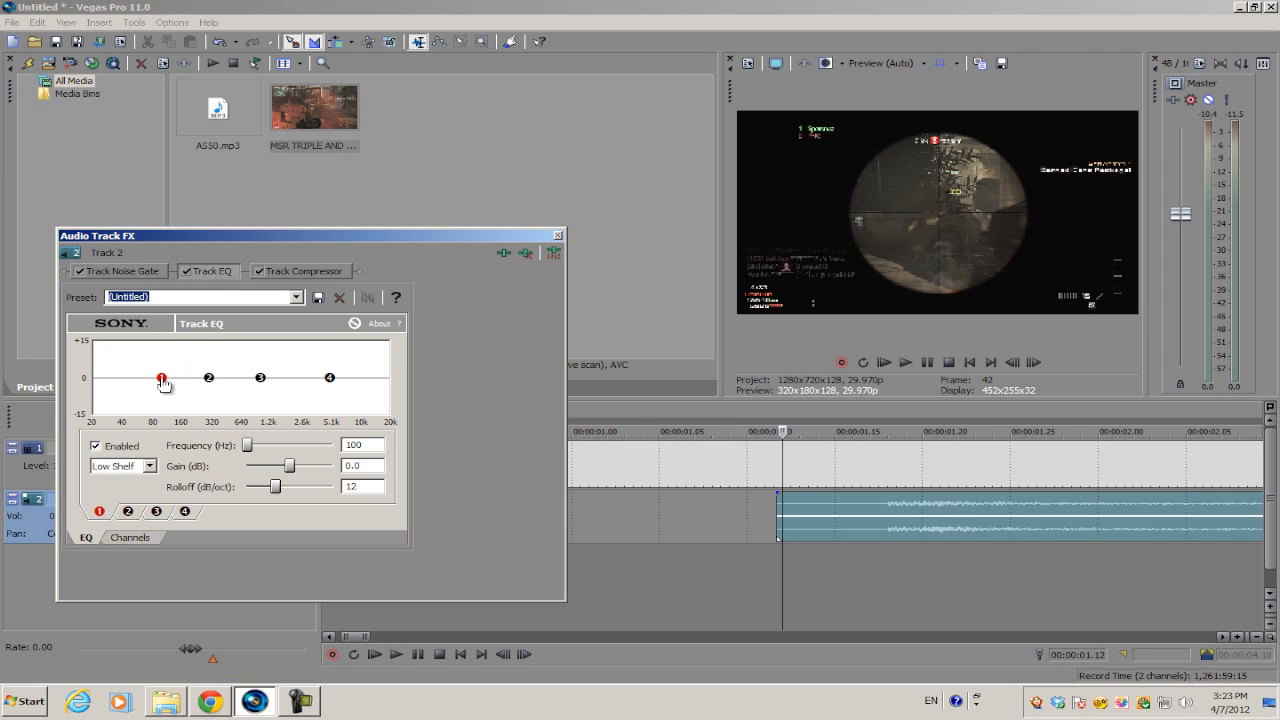
Move Track 2's Audio Track FX window lower and further to the right.
{"action": "left_click_drag", "start_coordinate": [313, 242], "coordinate": [367, 192]}
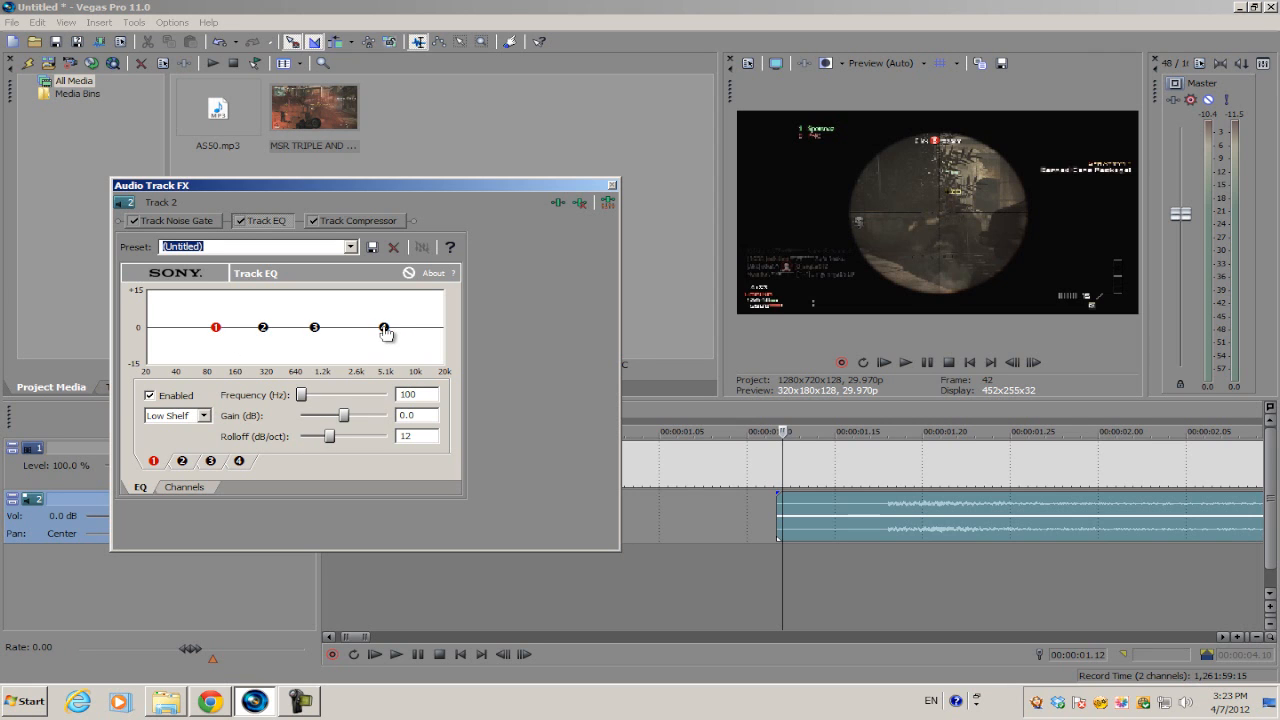
Inspect Track EQ bands 4, 3, 2, 1, then 2, 3, 4 (100, 300, 1,000, 5,000 Hz).
{"action": "left_click", "coordinate": [384, 328]}
{"action": "left_click", "coordinate": [315, 328]}
{"action": "left_click", "coordinate": [263, 328]}
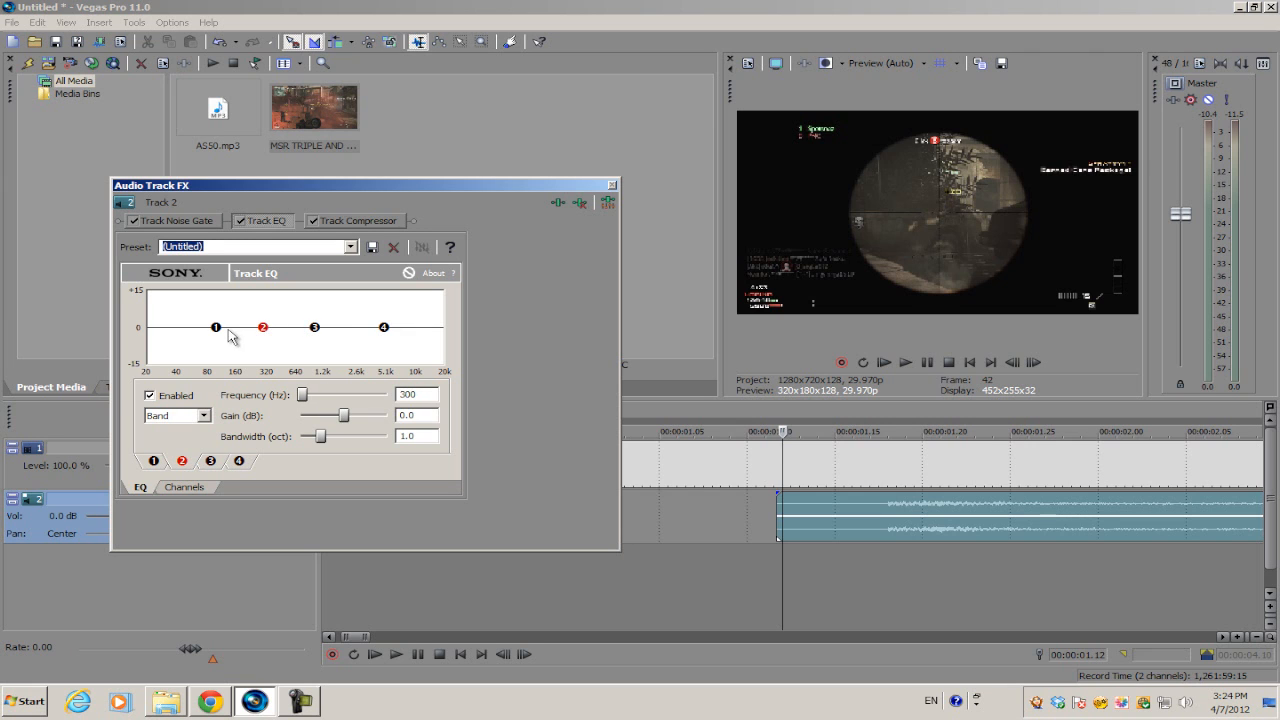
{"action": "left_click", "coordinate": [216, 328]}
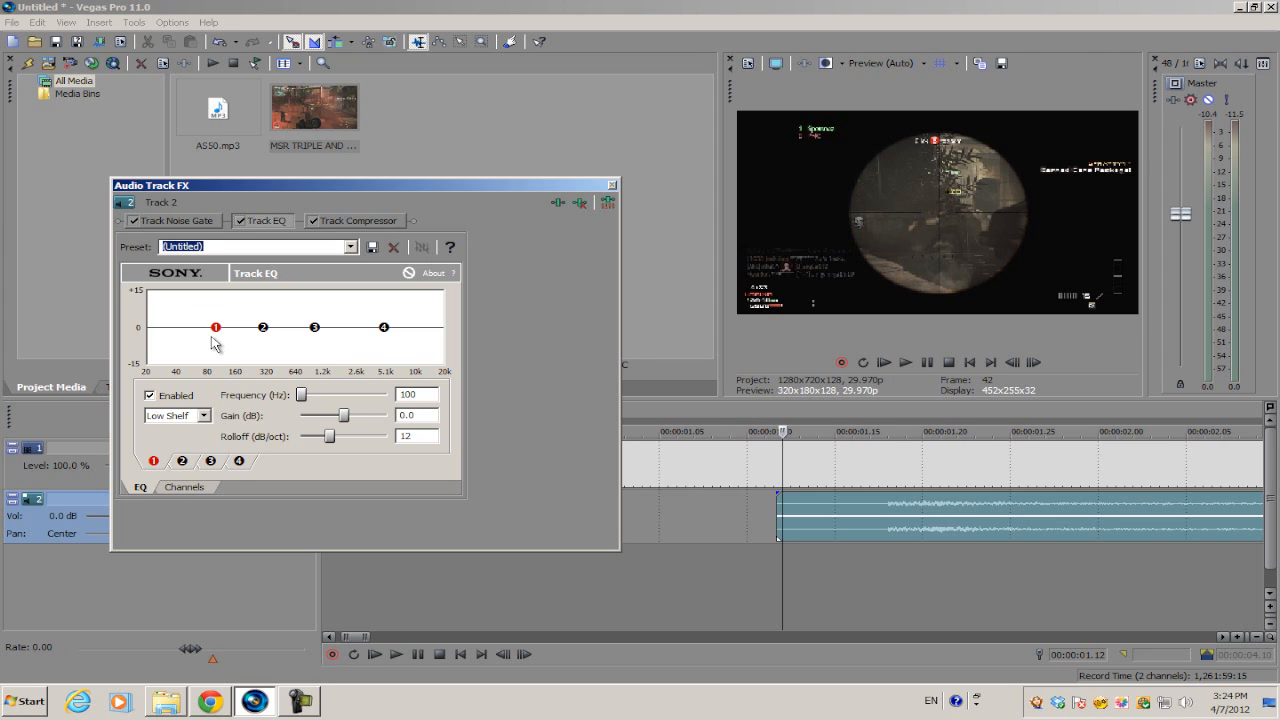
{"action": "left_click", "coordinate": [263, 328]}
{"action": "left_click", "coordinate": [314, 328]}
{"action": "left_click", "coordinate": [385, 329]}
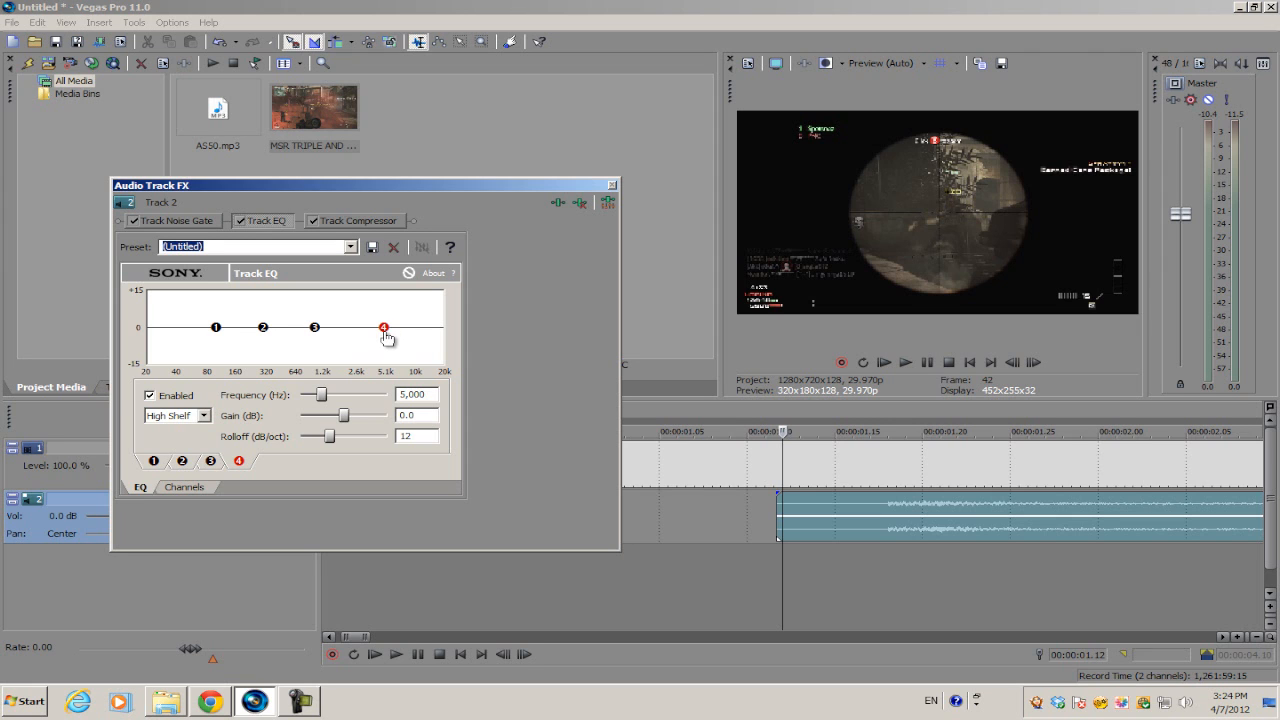
Boost the EQ band 4 high shelf to about +10.1 dB and preview the gun sound.
{"action": "left_click_drag", "start_coordinate": [384, 328], "coordinate": [384, 310]}
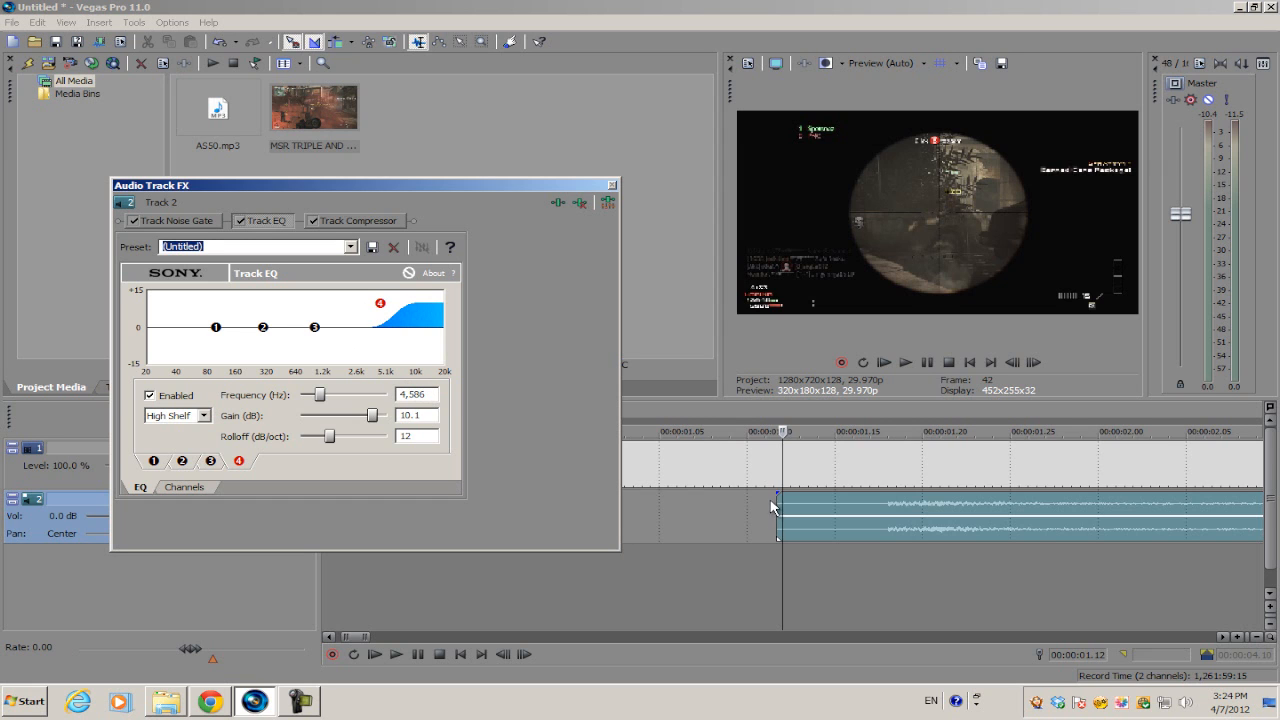
{"action": "scroll", "coordinate": [818, 488], "scroll_direction": "down", "scroll_amount": 1}
{"action": "key", "text": "space"}
{"action": "key", "text": "space"}
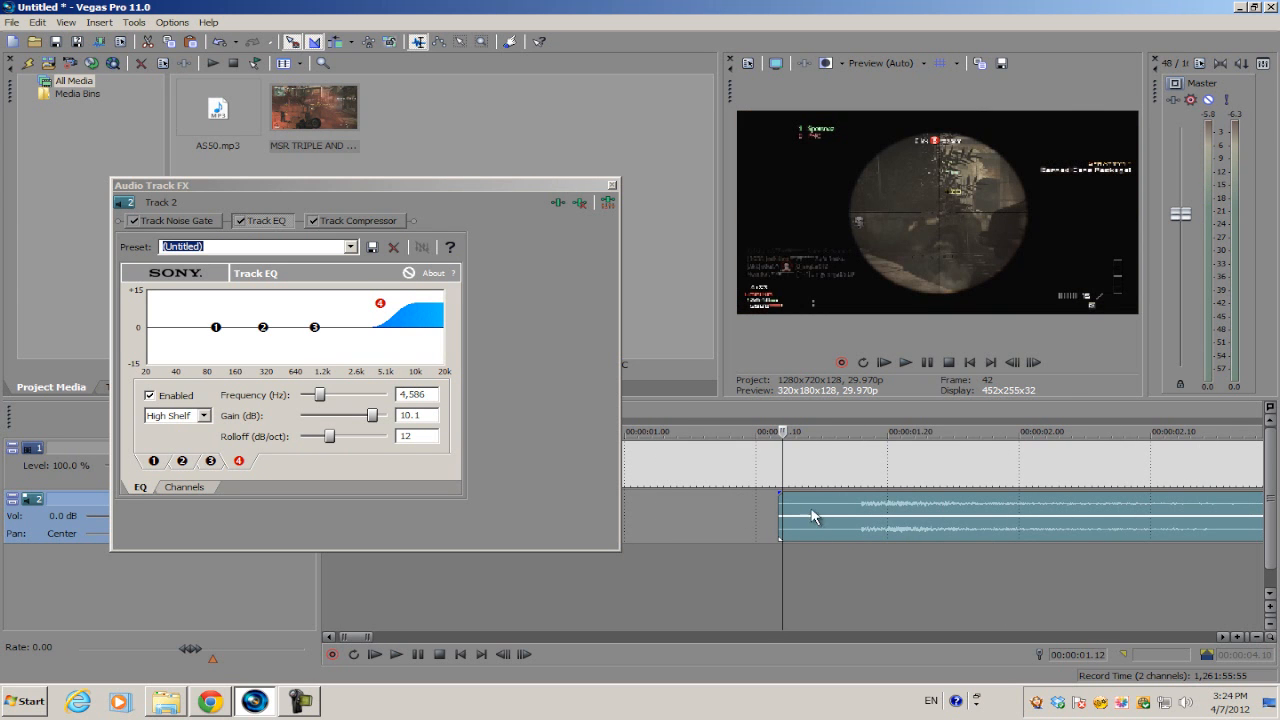
Reset band 4 gain to 0, disable Track EQ, and play the unprocessed gun sound.
{"action": "left_click", "coordinate": [430, 414]}
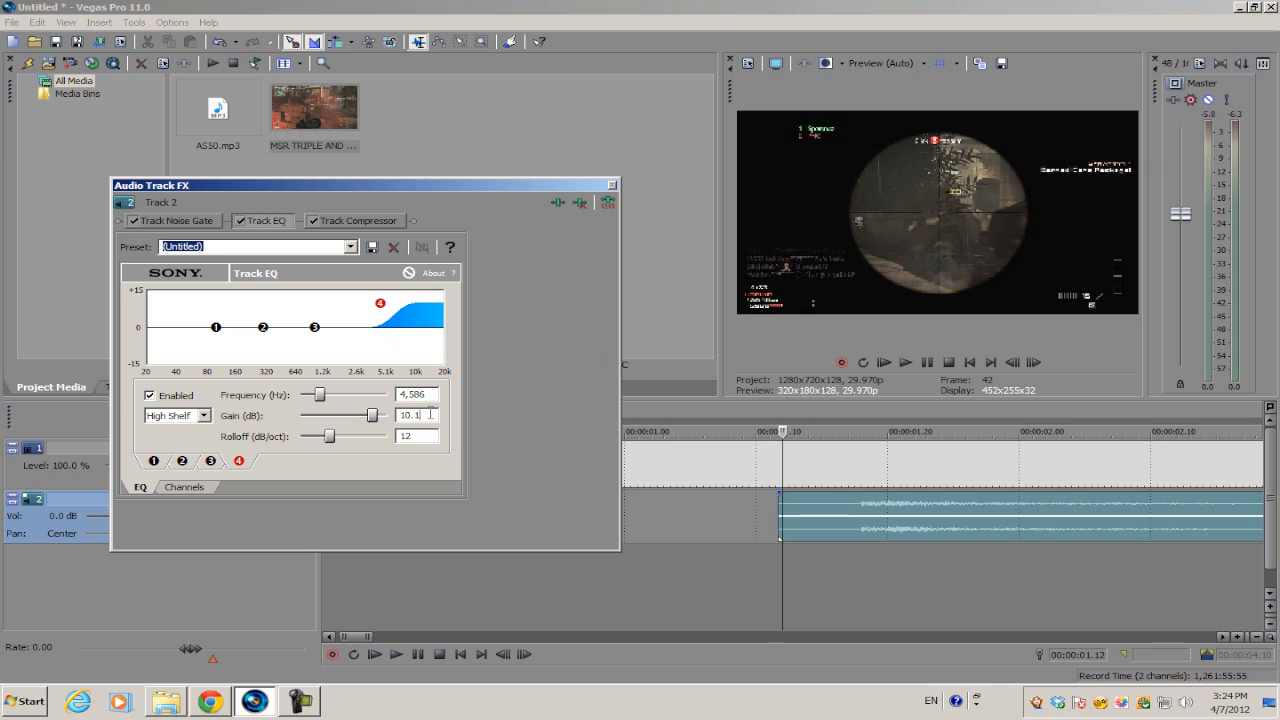
{"action": "type", "text": "0"}
{"action": "left_click", "coordinate": [240, 221]}
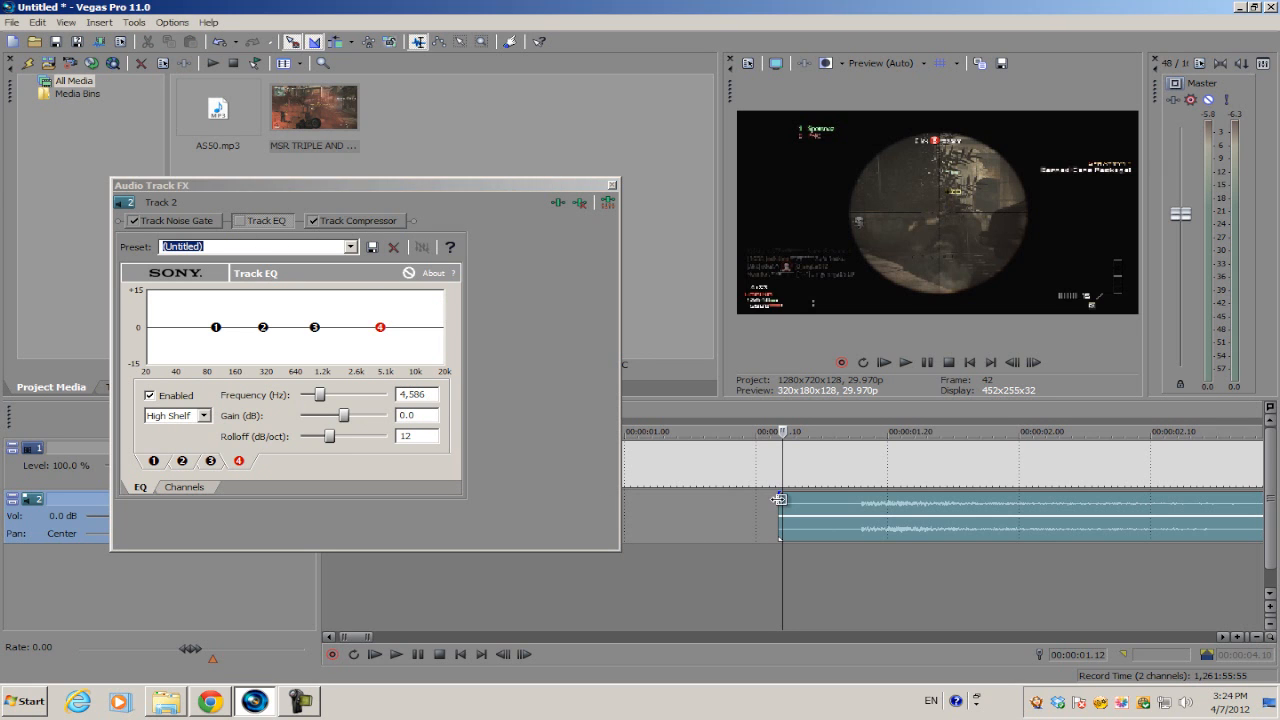
{"action": "scroll", "coordinate": [716, 535], "scroll_direction": "up", "scroll_amount": 1}
{"action": "scroll", "coordinate": [743, 520], "scroll_direction": "down", "scroll_amount": 1}
{"action": "key", "text": "space"}
{"action": "key", "text": "space"}
Boost EQ band 3 to about +9.8 dB and preview the gun sound.
{"action": "left_click", "coordinate": [315, 328]}
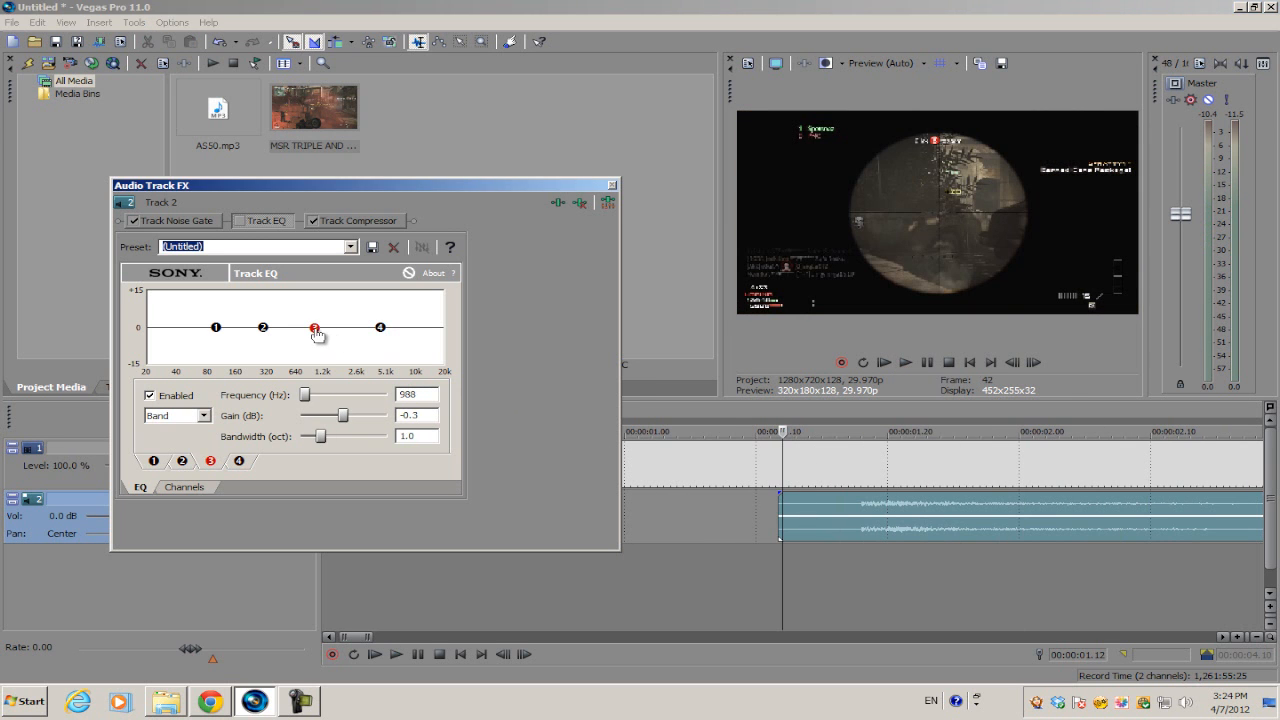
{"action": "left_click_drag", "start_coordinate": [315, 328], "coordinate": [315, 303]}
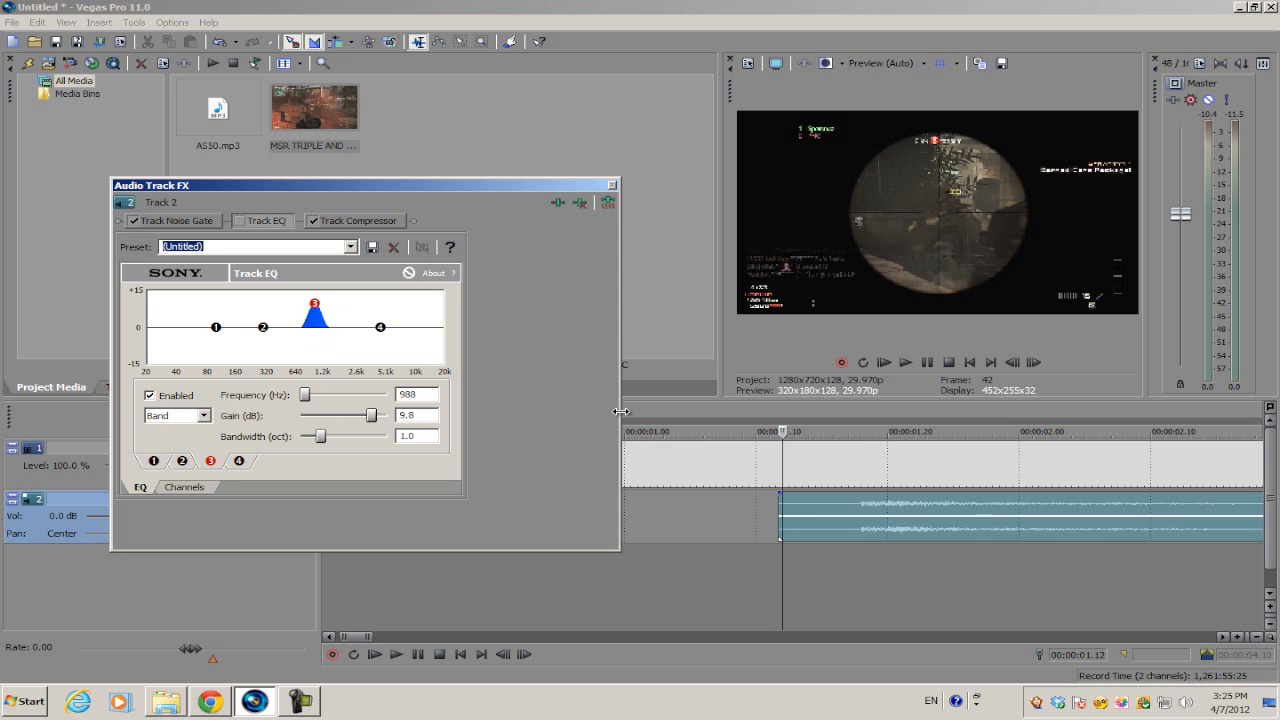
{"action": "left_click", "coordinate": [770, 503]}
{"action": "key", "text": "space"}
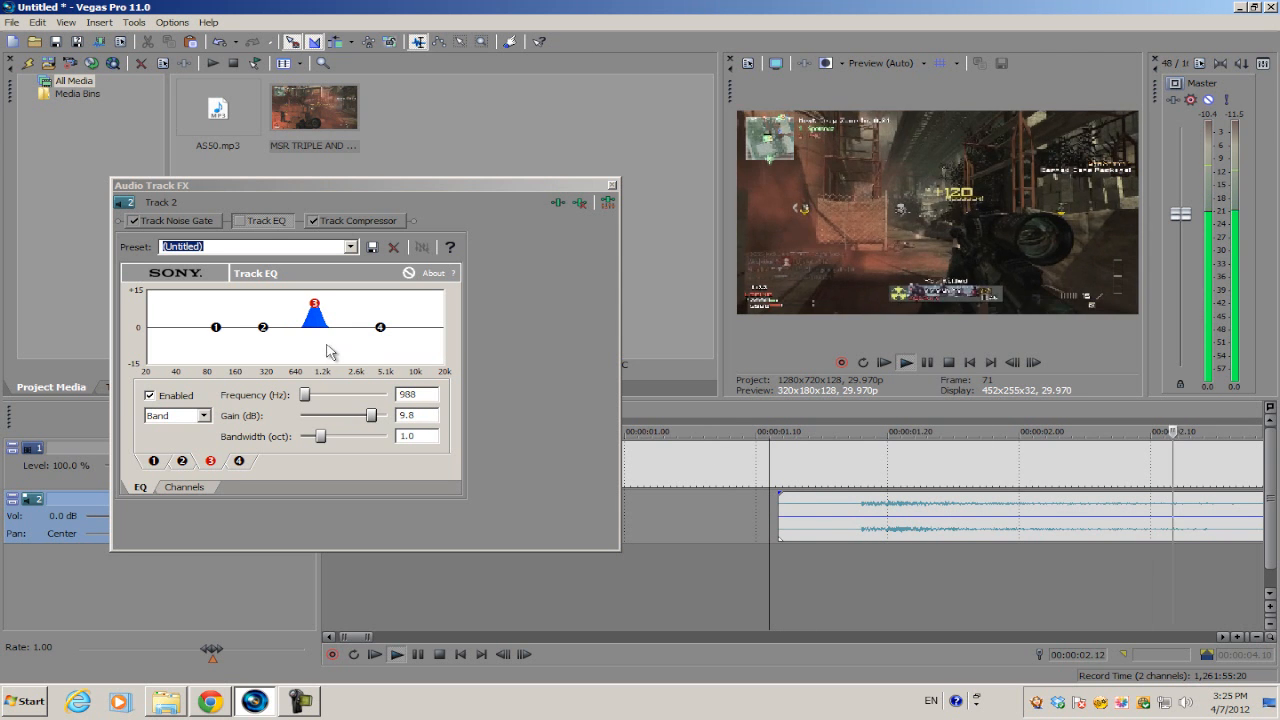
{"action": "key", "text": "space"}
Return EQ band 3 to 0 dB gain at about 1,030 Hz.
{"action": "left_click_drag", "start_coordinate": [315, 308], "coordinate": [318, 336]}
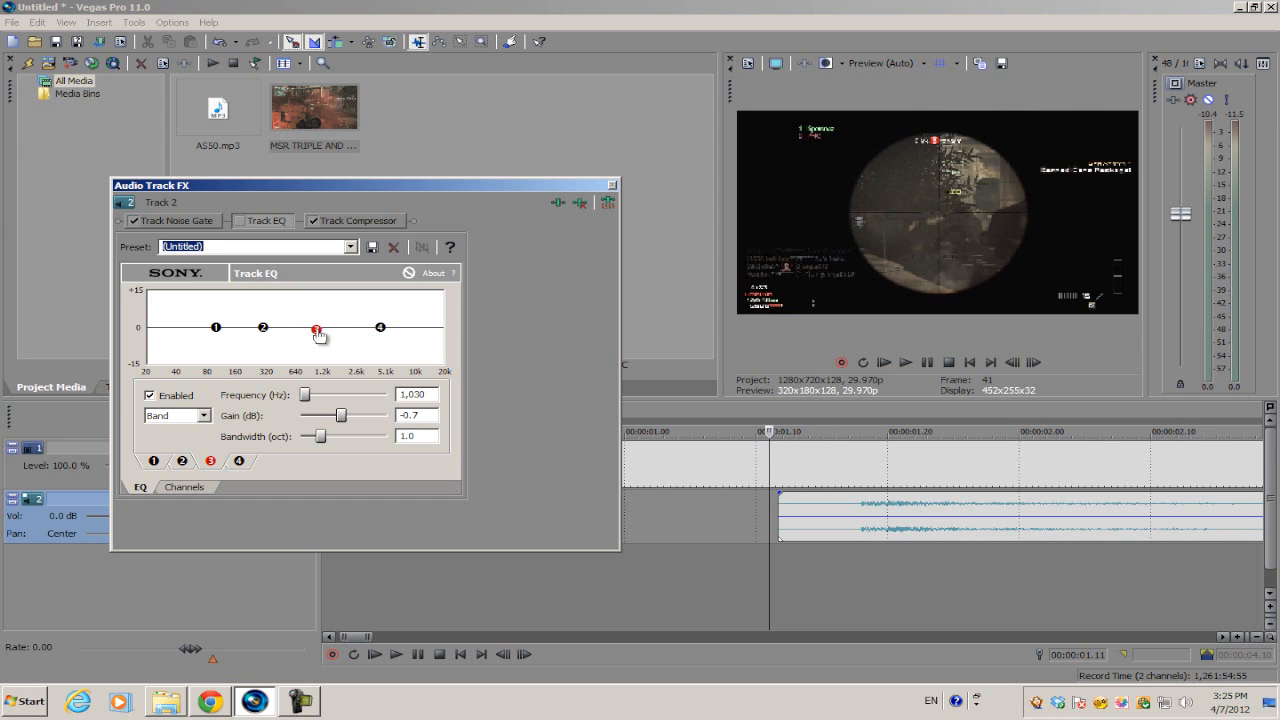
{"action": "double_click", "coordinate": [429, 415]}
{"action": "type", "text": "0"}
{"action": "left_click", "coordinate": [265, 330]}
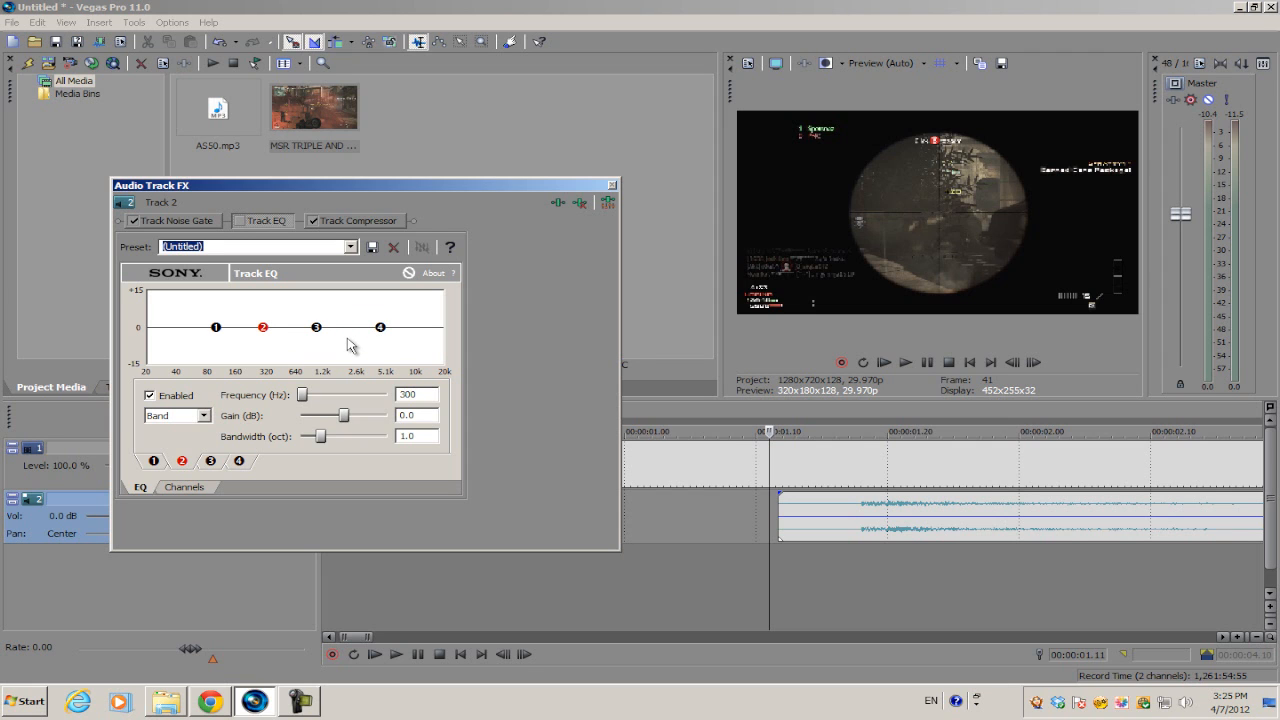
Boost EQ band 2 by 9.5 dB around 297 Hz with a 2.5-octave bandwidth.
{"action": "left_click_drag", "start_coordinate": [268, 337], "coordinate": [266, 312]}
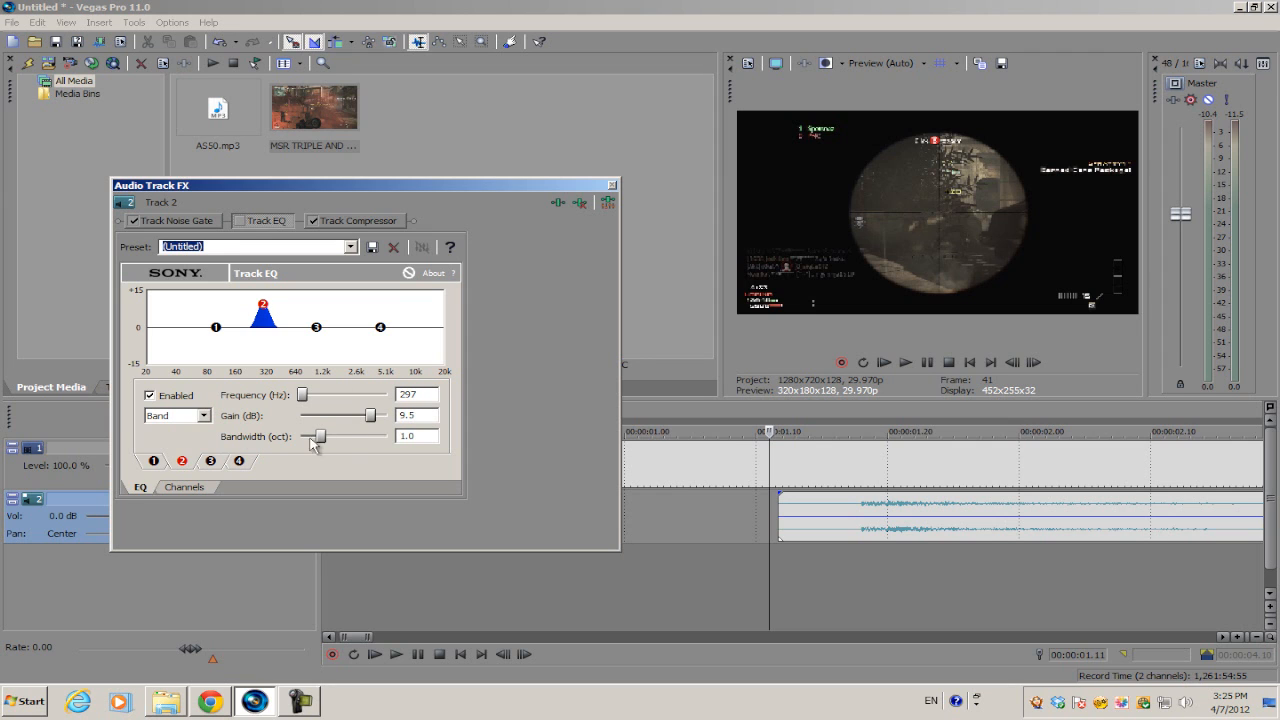
{"action": "left_click_drag", "start_coordinate": [325, 440], "coordinate": [363, 450]}
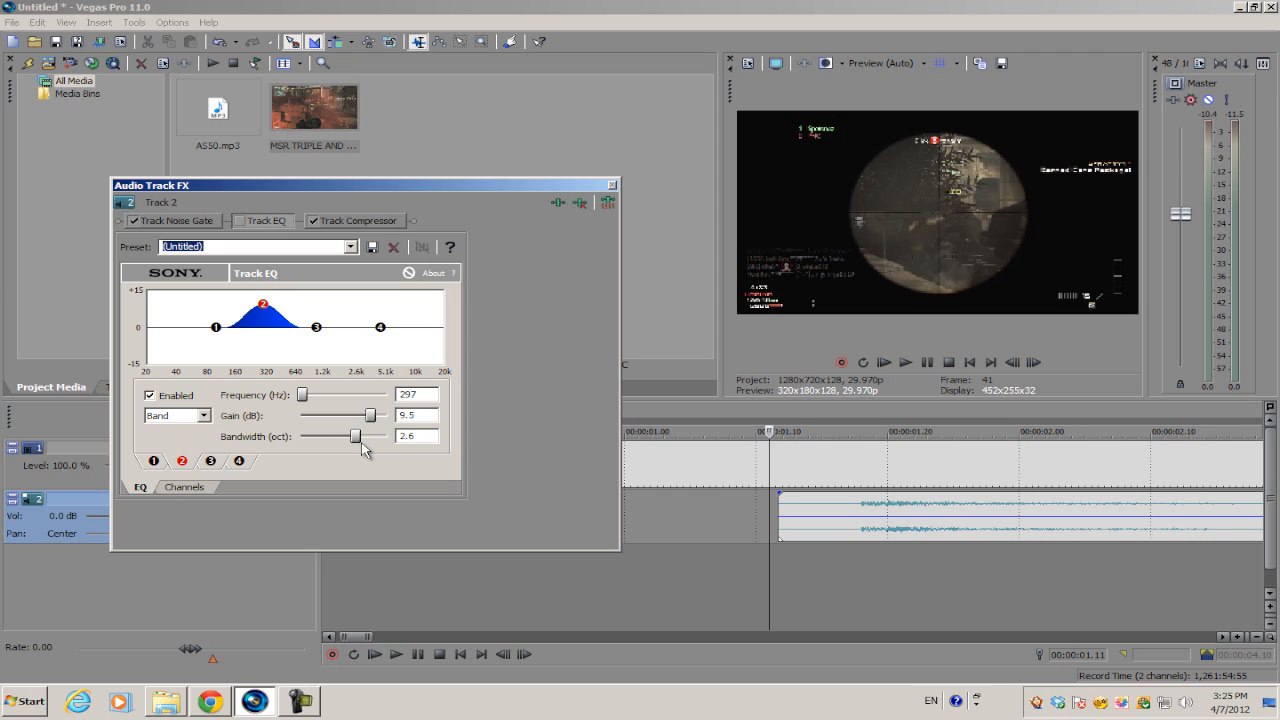
{"action": "double_click", "coordinate": [407, 436]}
Re-enable Track EQ and compare the gun sound before and after.
{"action": "left_click", "coordinate": [781, 500]}
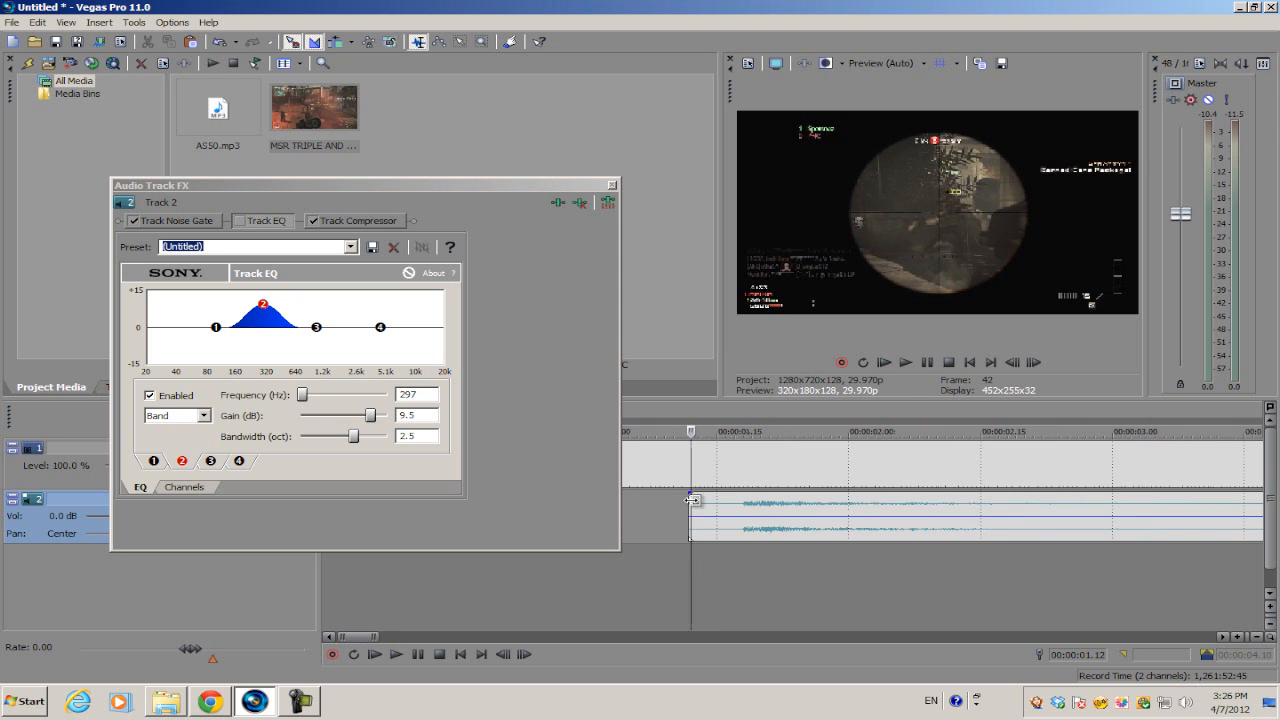
{"action": "key", "text": "space"}
{"action": "key", "text": "space"}
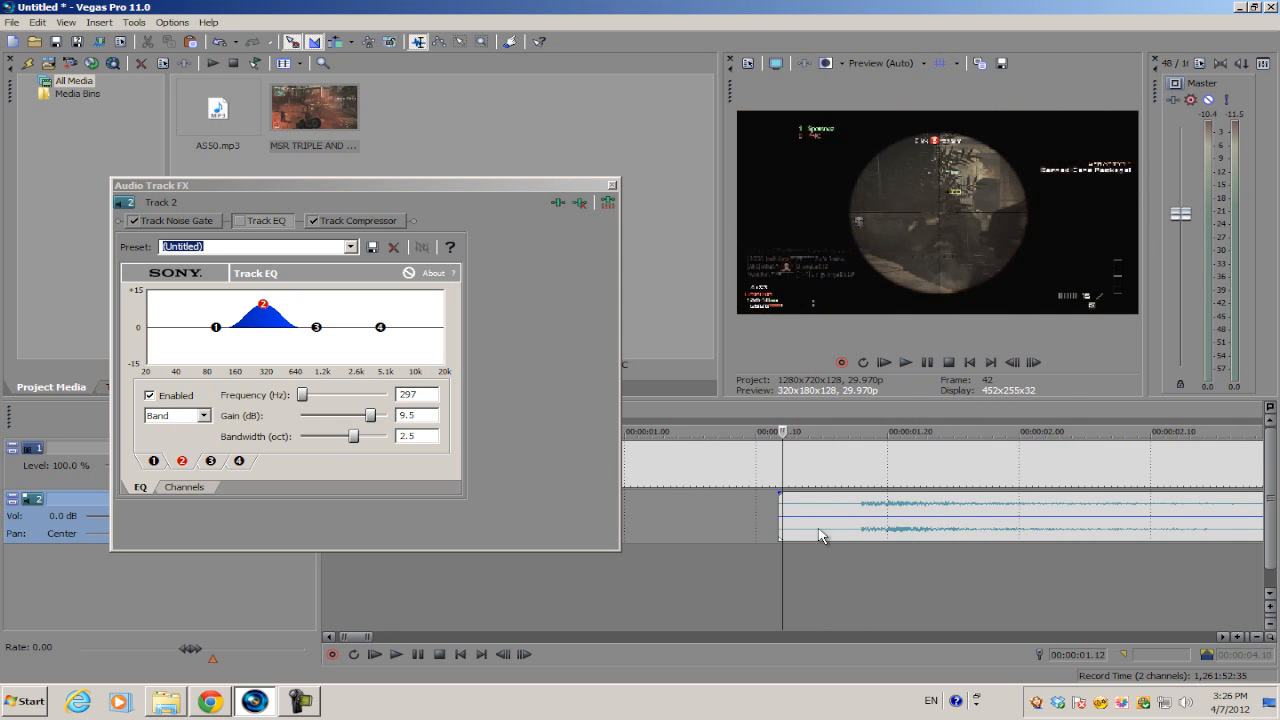
{"action": "left_click", "coordinate": [240, 221]}
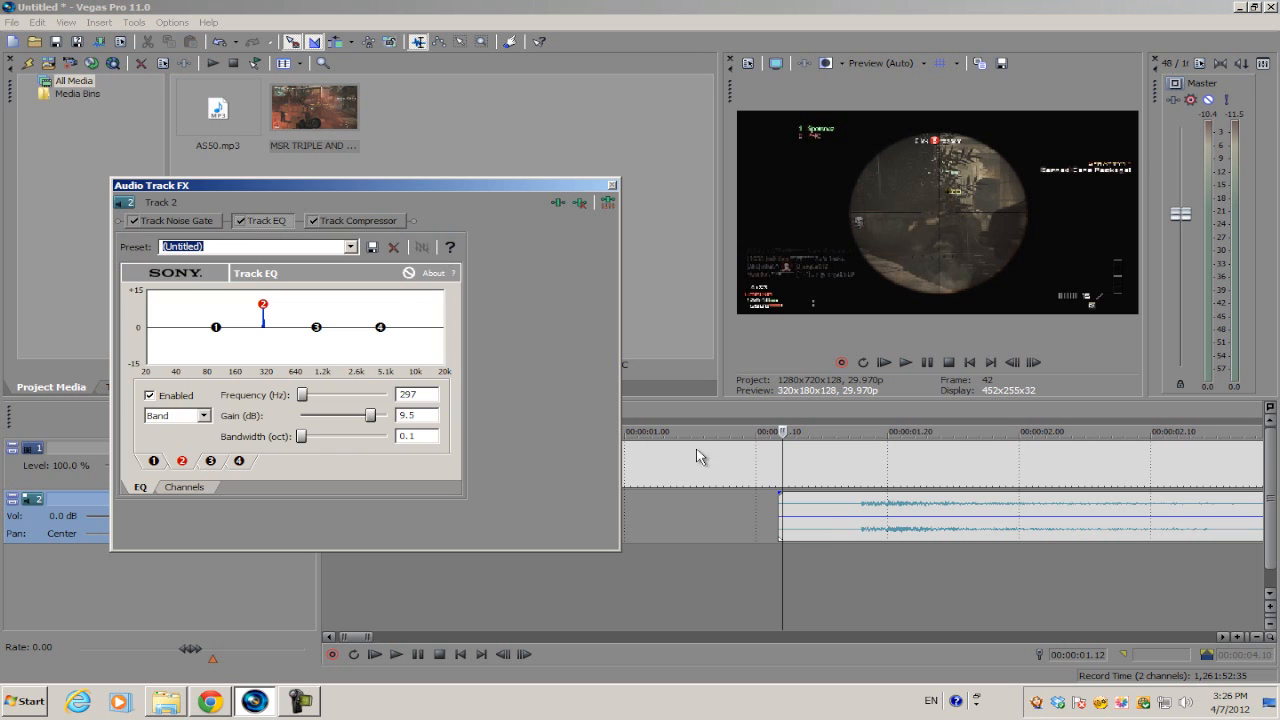
{"action": "left_click", "coordinate": [776, 506]}
{"action": "key", "text": "space"}
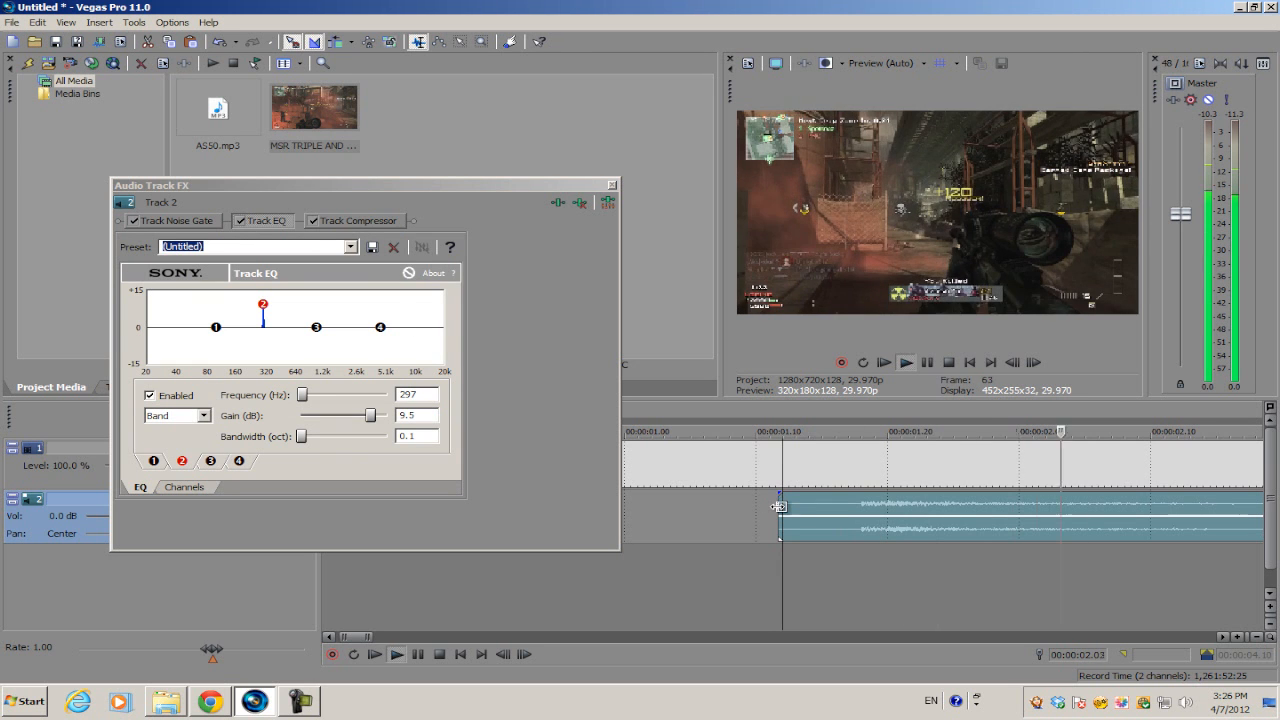
{"action": "key", "text": "space"}
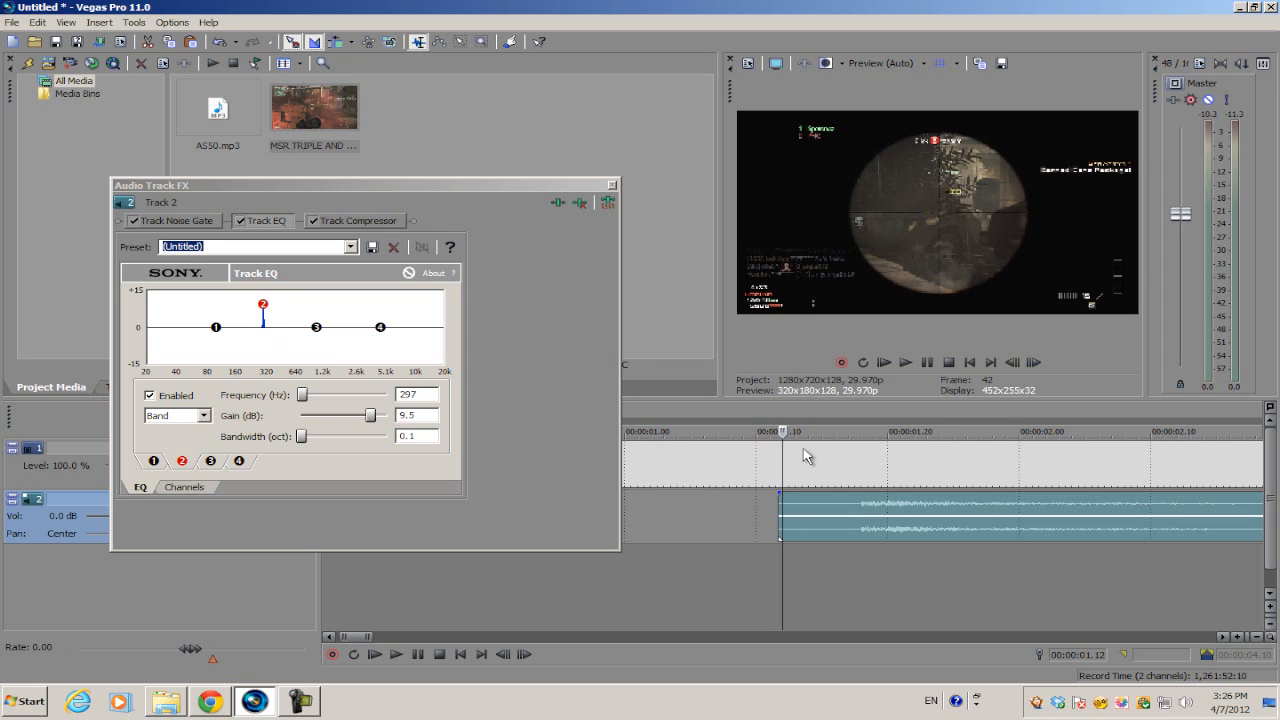
Reshape EQ band 2 to a 10.1 dB boost at 285 Hz, 2.2 octaves wide.
{"action": "left_click_drag", "start_coordinate": [264, 305], "coordinate": [262, 303]}
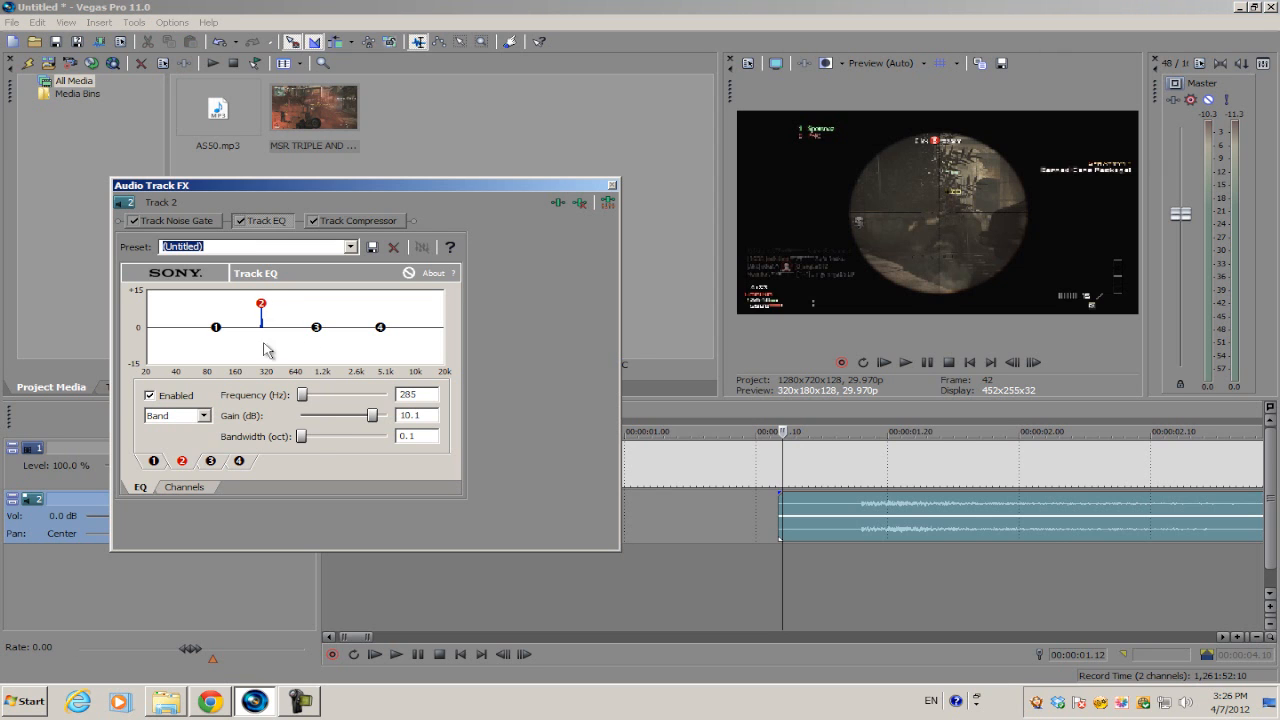
{"action": "left_click_drag", "start_coordinate": [303, 442], "coordinate": [350, 444]}
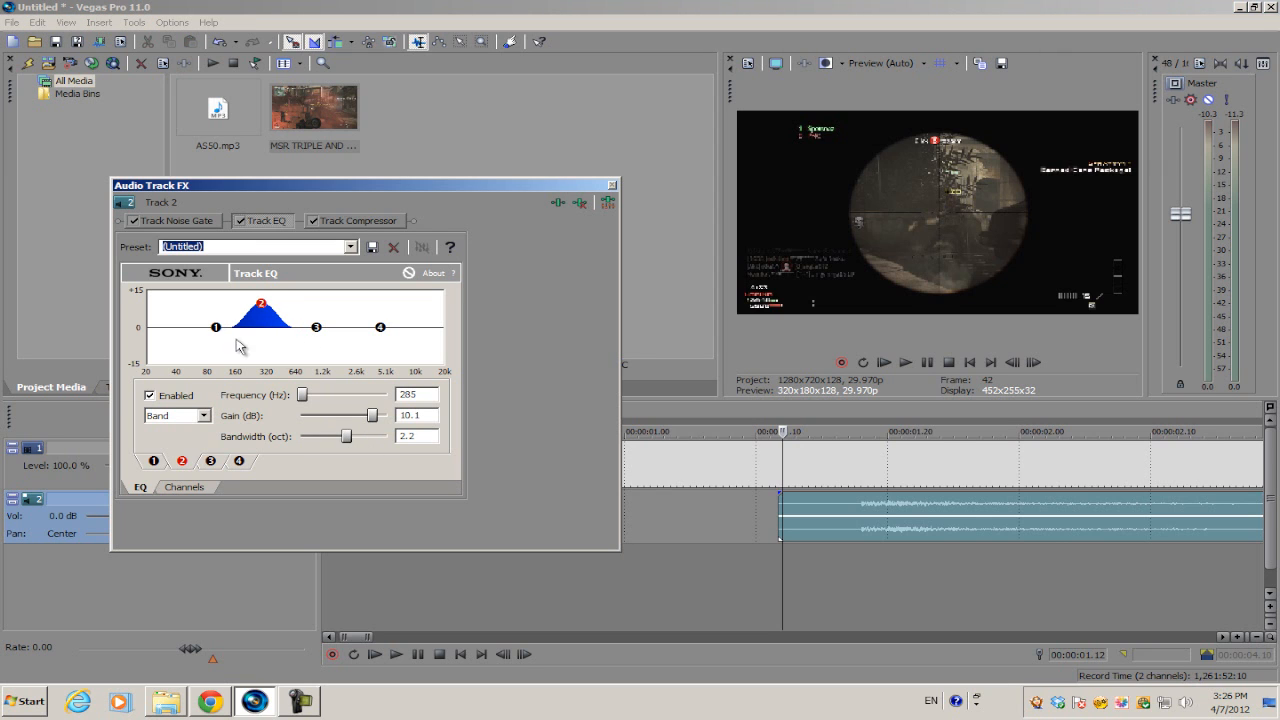
{"action": "left_click", "coordinate": [216, 329]}
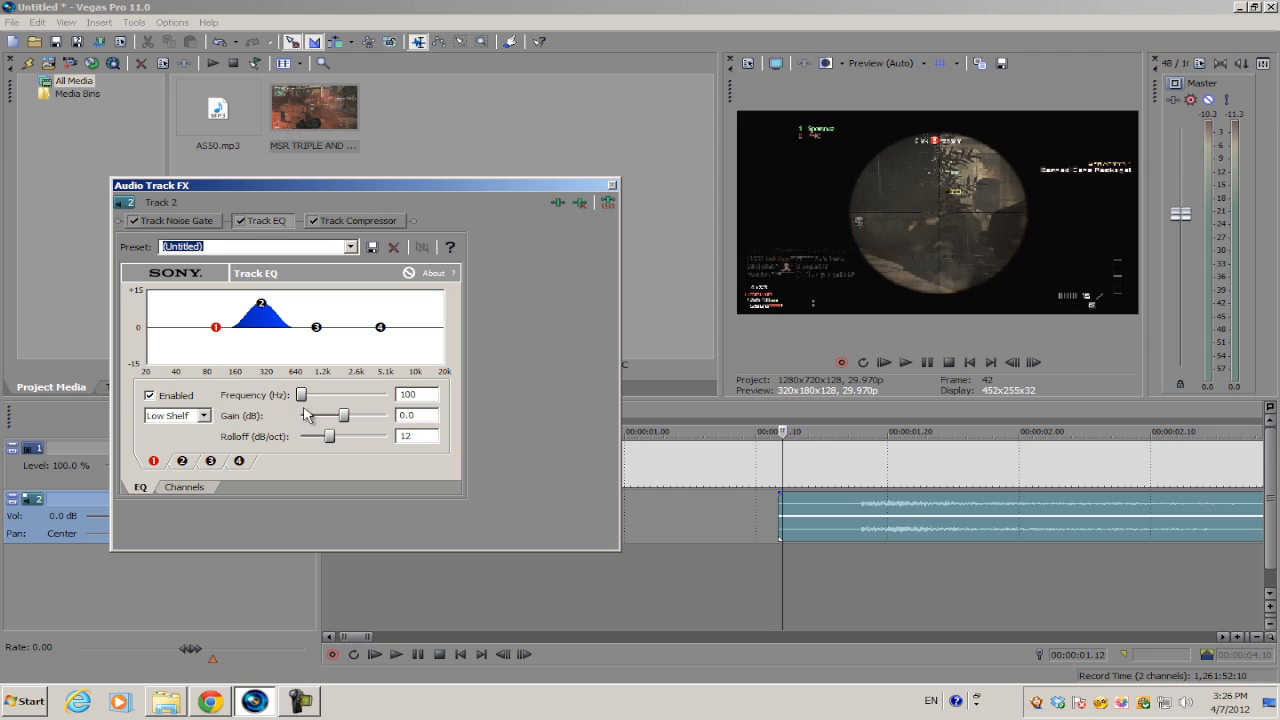
Set EQ band 1 to a 60 Hz low shelf with 6.5 dB gain and rolloff 6.
{"action": "left_click_drag", "start_coordinate": [302, 396], "coordinate": [397, 404]}
{"action": "key", "text": "Return"}
{"action": "left_click_drag", "start_coordinate": [344, 416], "coordinate": [361, 418]}
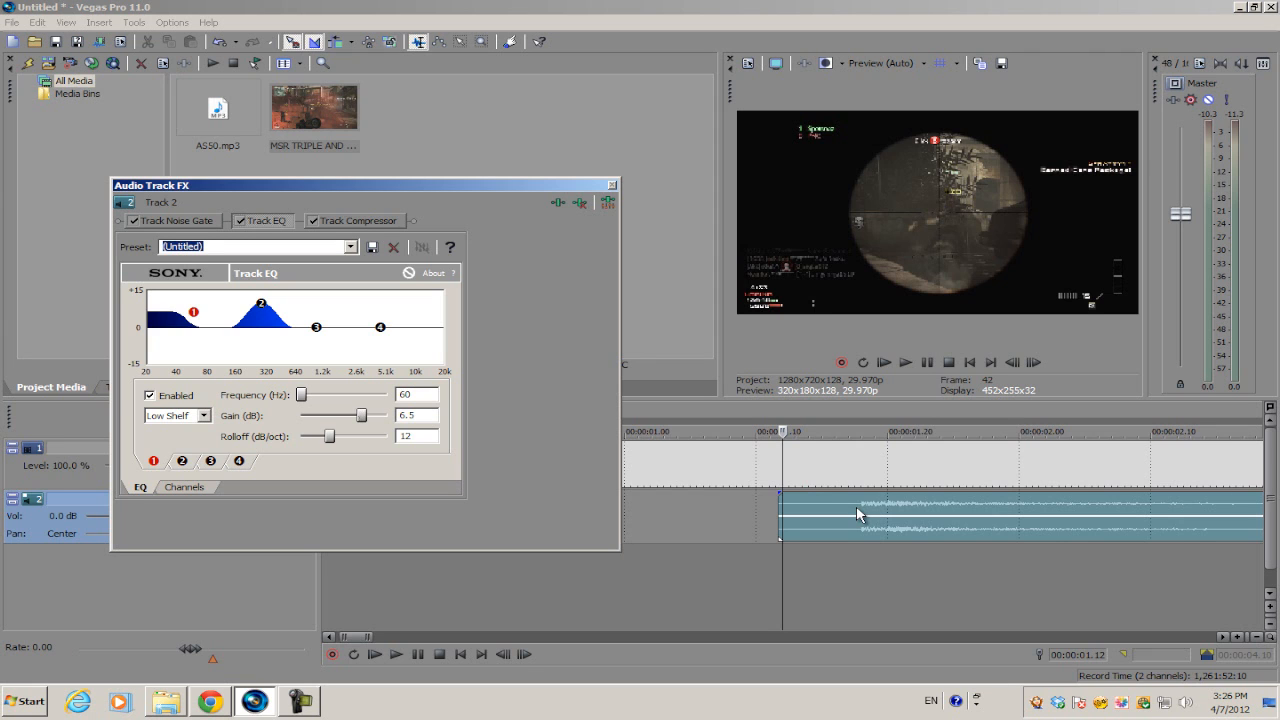
{"action": "double_click", "coordinate": [329, 438]}
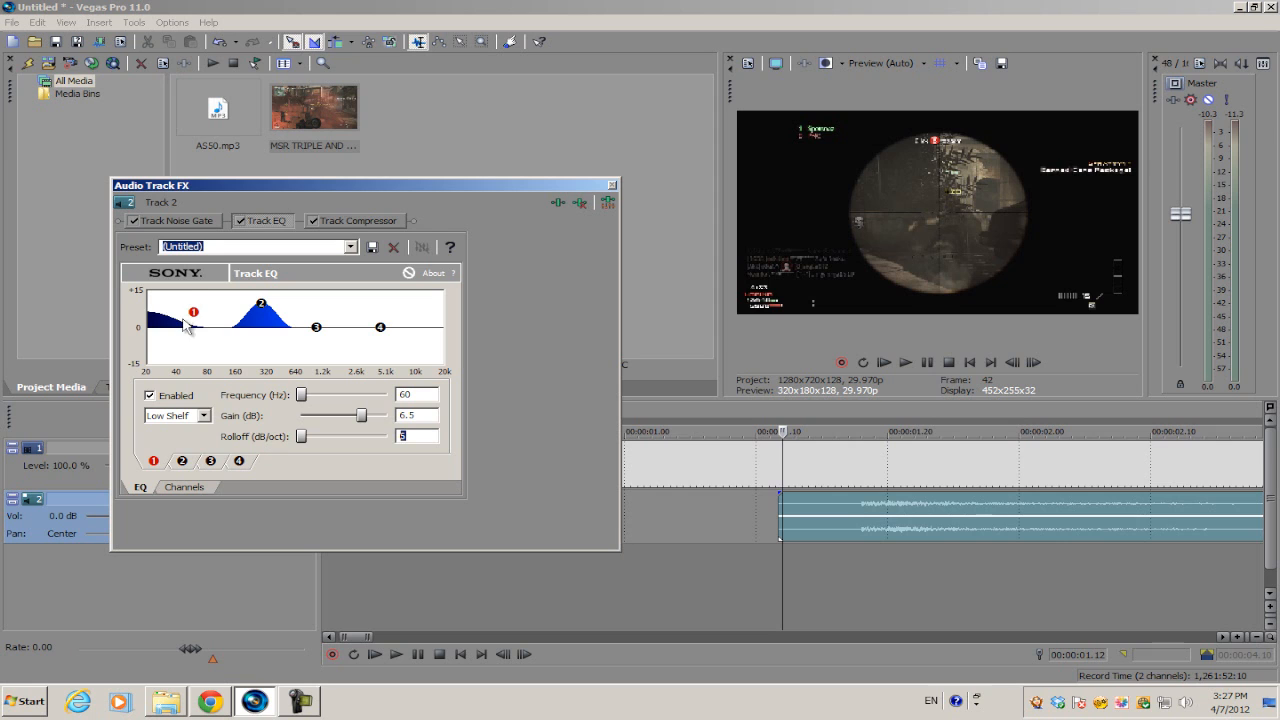
Return band 2 to about 9.5 dB with 2.5-octave bandwidth and close Audio Track FX.
{"action": "left_click", "coordinate": [777, 466]}
{"action": "left_click_drag", "start_coordinate": [260, 308], "coordinate": [264, 311]}
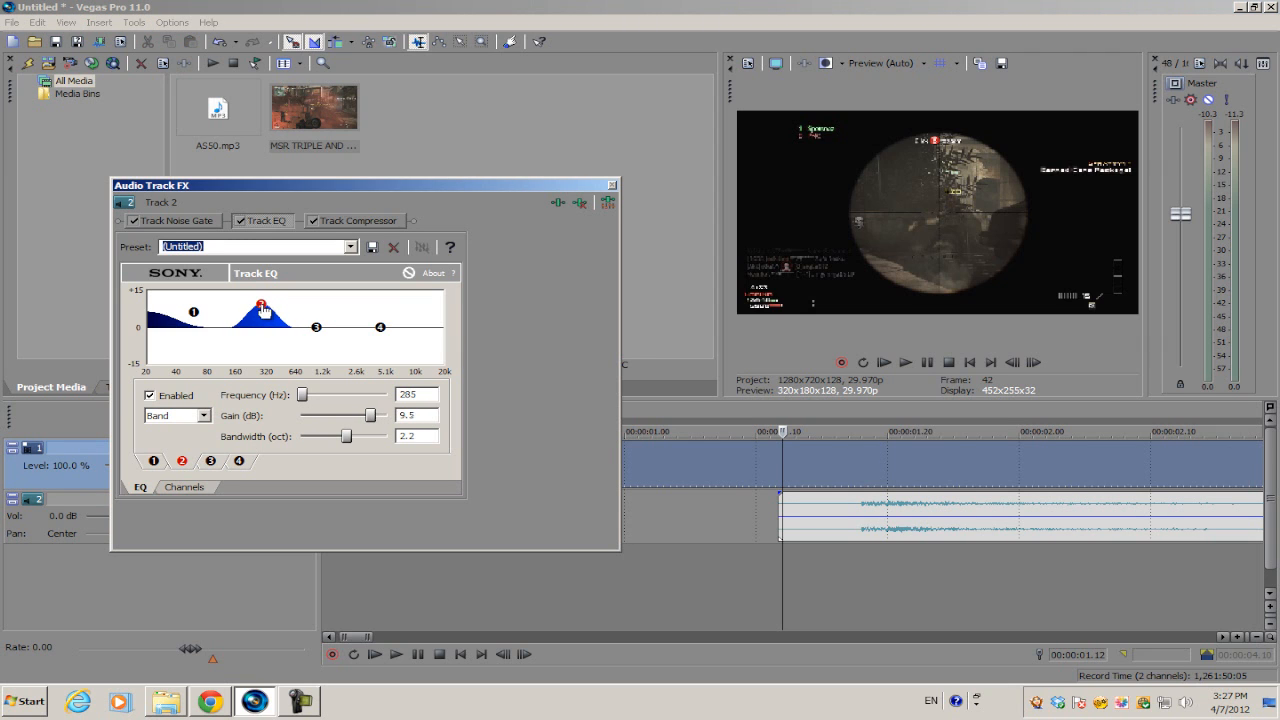
{"action": "left_click_drag", "start_coordinate": [350, 437], "coordinate": [357, 437]}
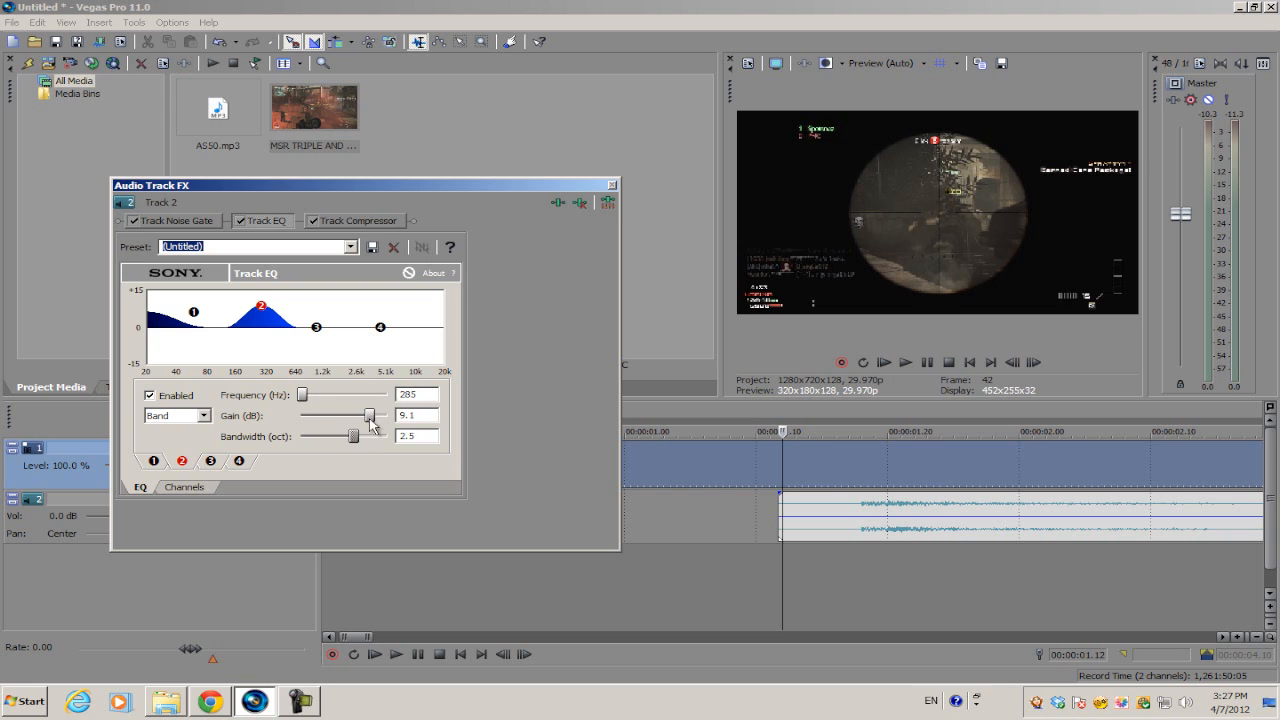
{"action": "left_click", "coordinate": [611, 187]}
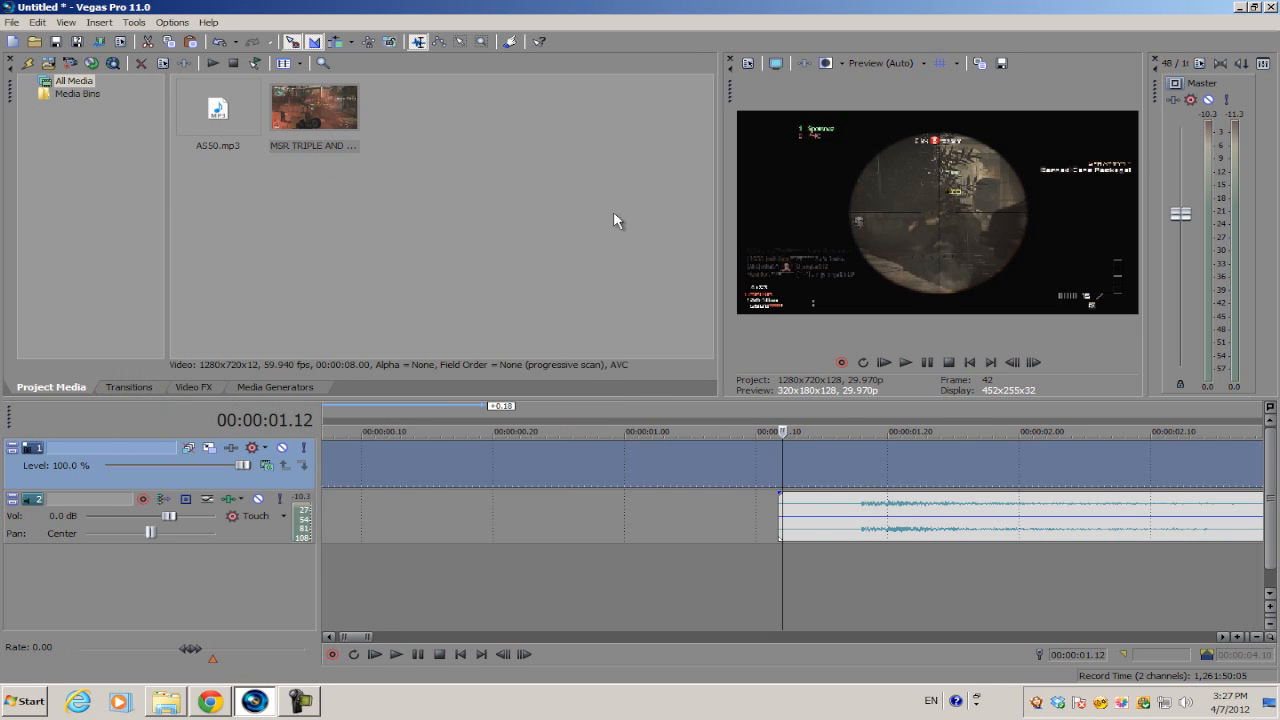
{"action": "scroll", "coordinate": [688, 486], "scroll_direction": "down", "scroll_amount": 2}
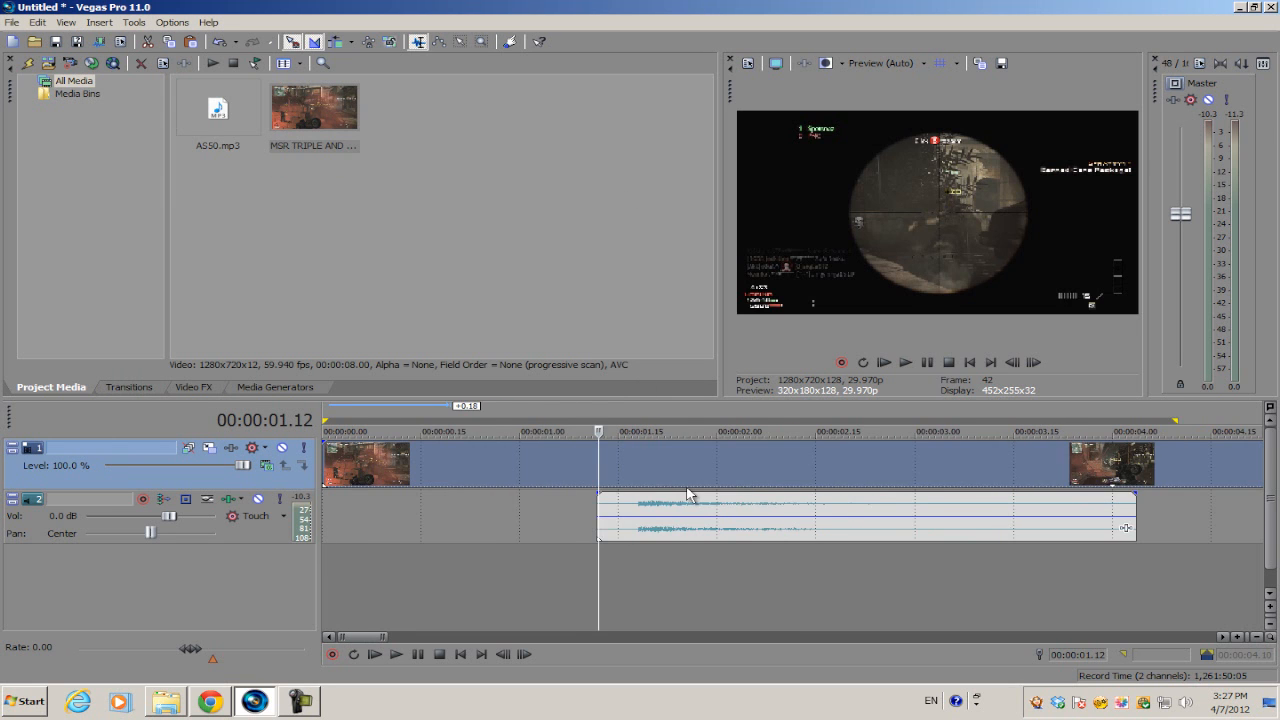
{"action": "key", "text": "space"}
{"action": "scroll", "coordinate": [690, 491], "scroll_direction": "down", "scroll_amount": 3}
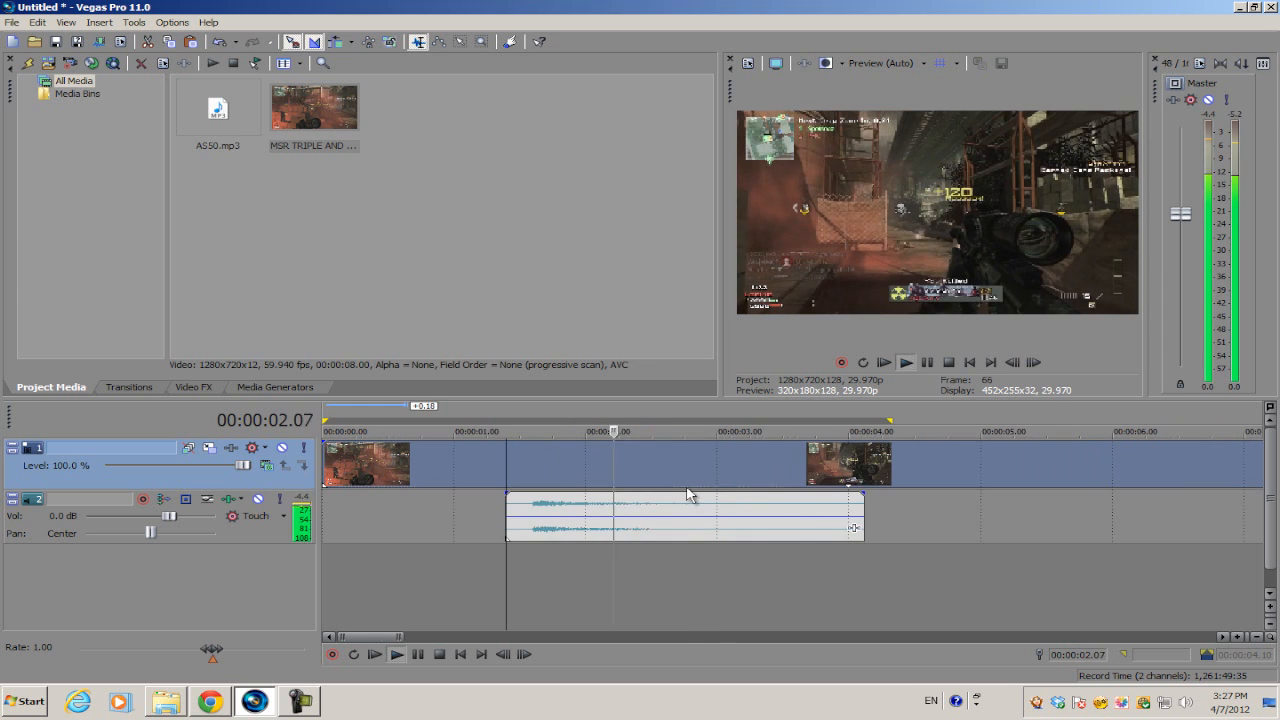
{"action": "key", "text": "space"}
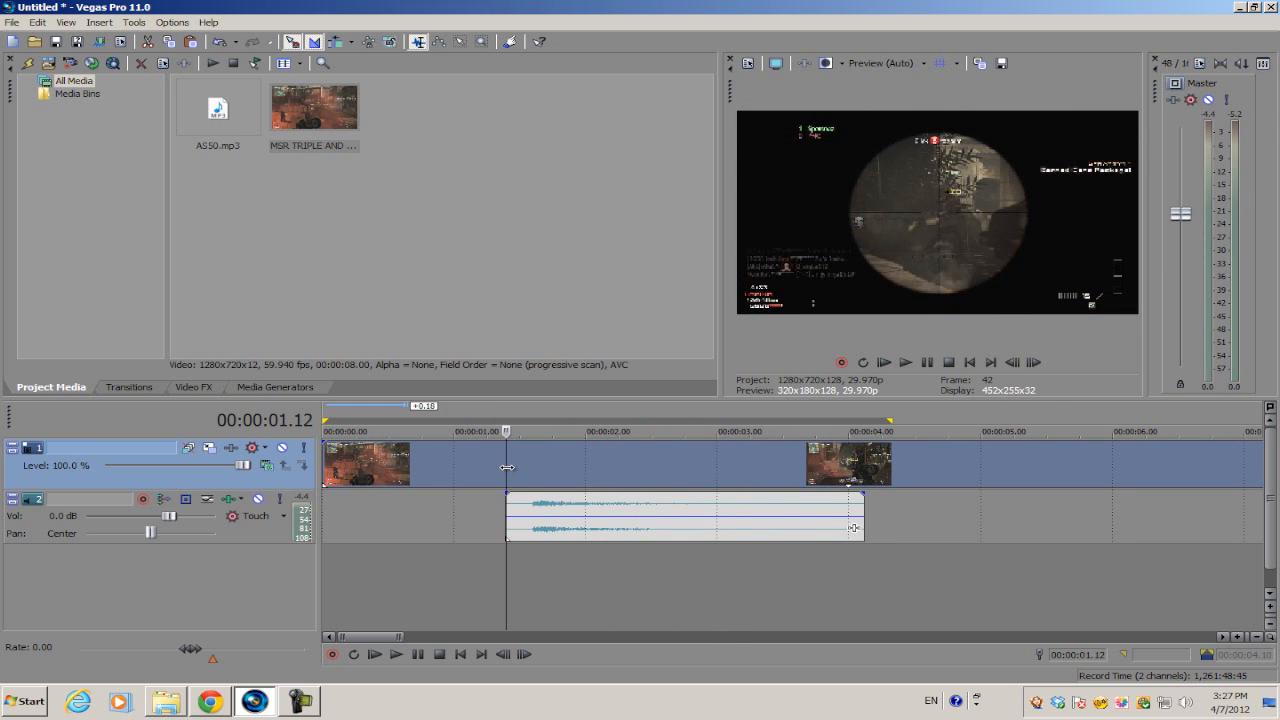
{"action": "left_click", "coordinate": [535, 508]}
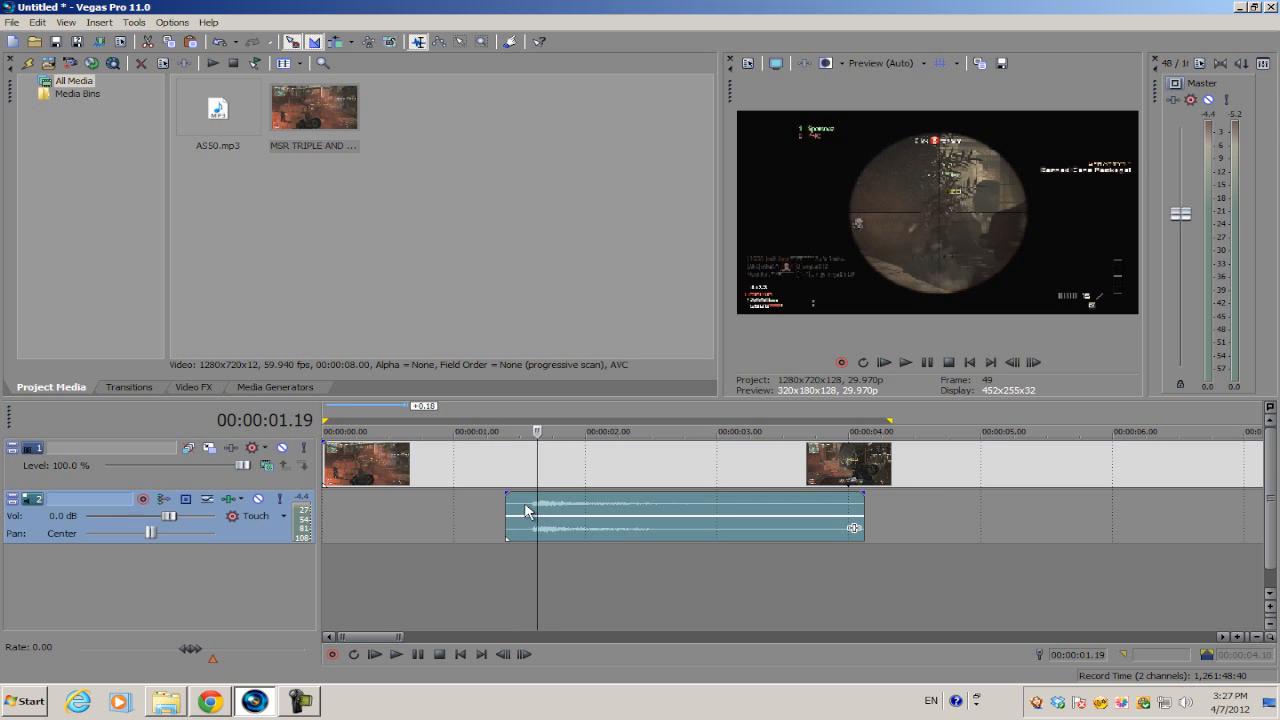
{"action": "scroll", "coordinate": [580, 516], "scroll_direction": "up", "scroll_amount": 2}
{"action": "scroll", "coordinate": [586, 514], "scroll_direction": "down", "scroll_amount": 2}
{"action": "scroll", "coordinate": [700, 505], "scroll_direction": "up", "scroll_amount": 2}
{"action": "scroll", "coordinate": [745, 520], "scroll_direction": "down", "scroll_amount": 3}
{"action": "scroll", "coordinate": [600, 503], "scroll_direction": "up", "scroll_amount": 2}
Add a new empty audio track and copy the gun sound event from Track 2.
{"action": "right_click", "coordinate": [676, 565]}
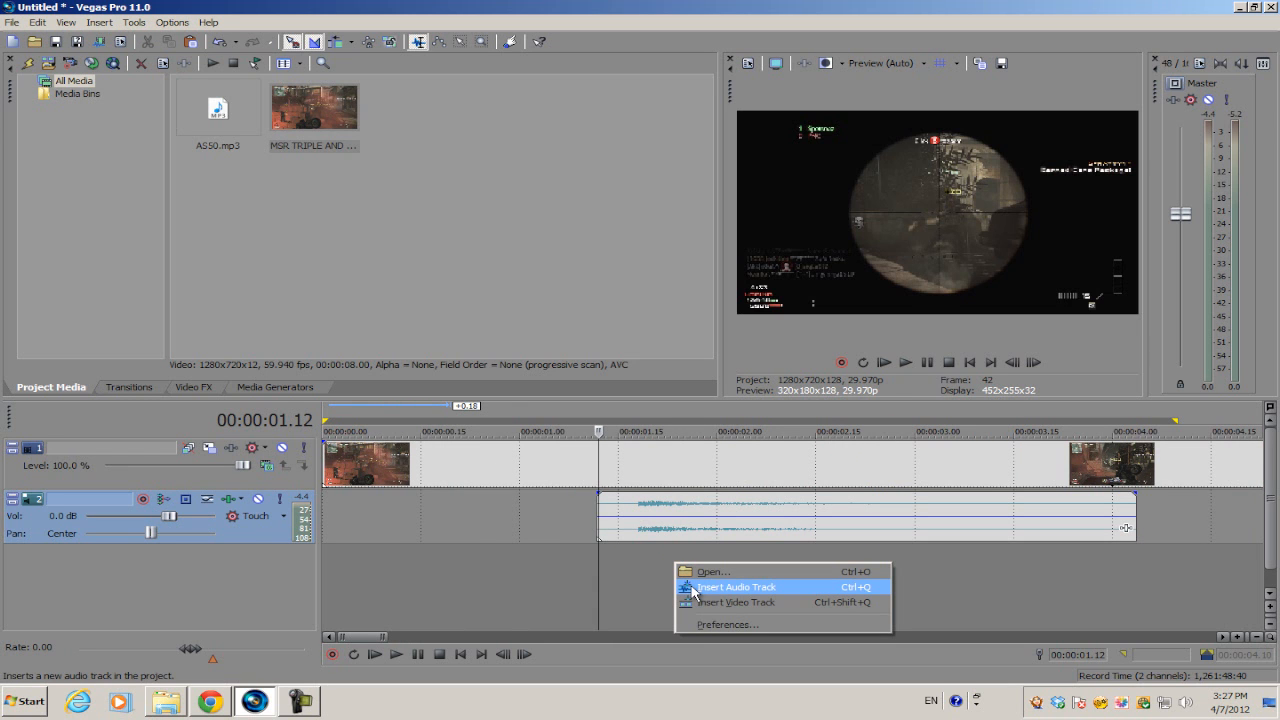
{"action": "left_click", "coordinate": [693, 588]}
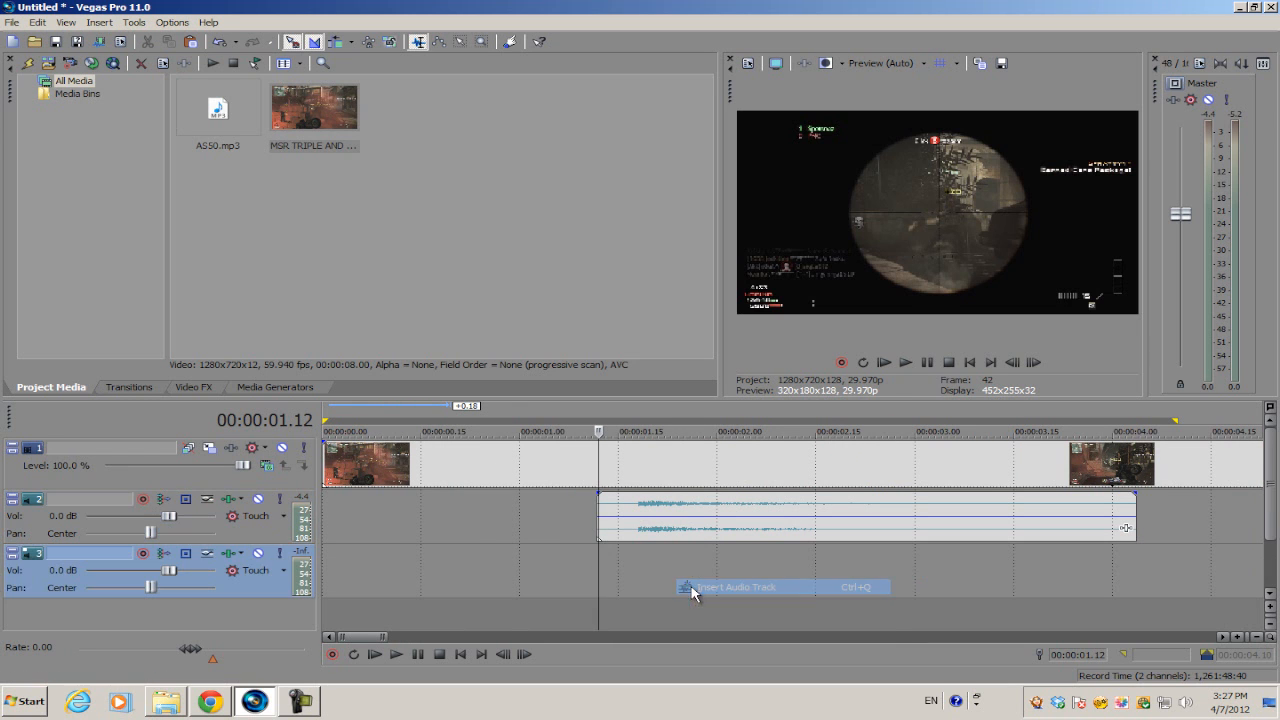
{"action": "left_click", "coordinate": [631, 515]}
{"action": "left_click", "coordinate": [605, 508]}
{"action": "right_click", "coordinate": [619, 508]}
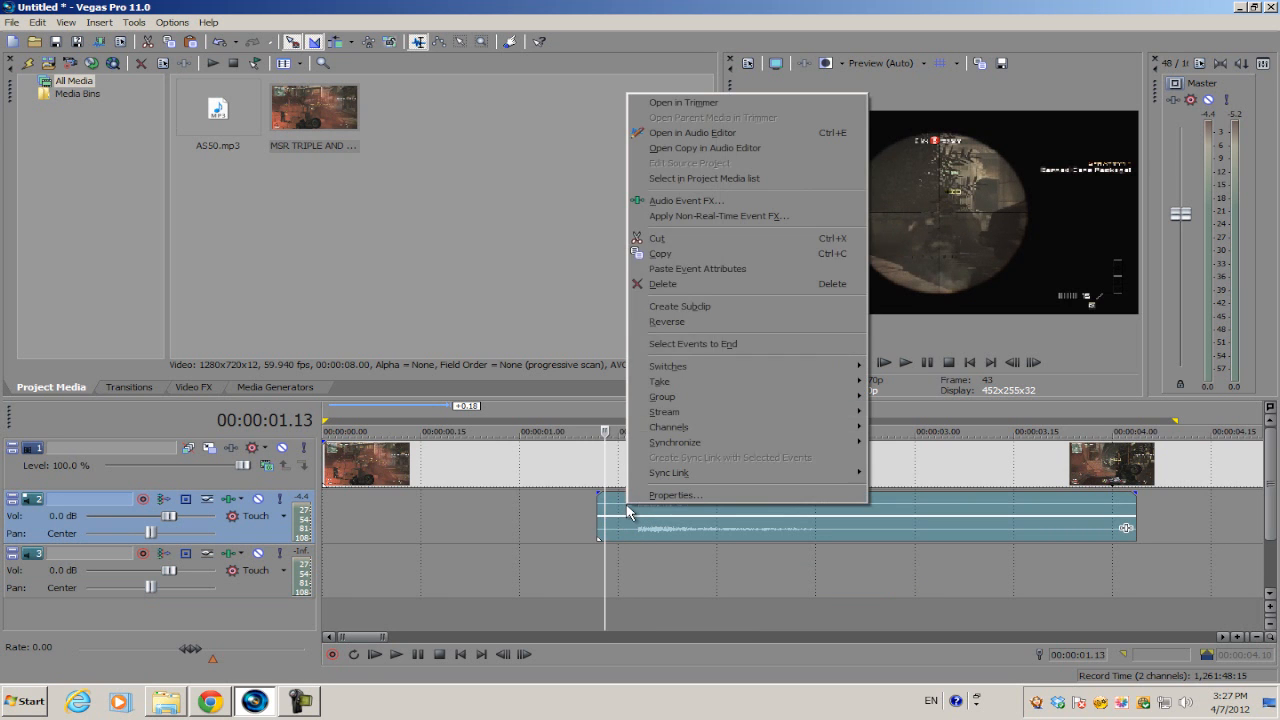
{"action": "left_click", "coordinate": [697, 251]}
Paste the gun sound copy onto Track 3, aligned with the Track 2 original.
{"action": "left_click", "coordinate": [598, 552]}
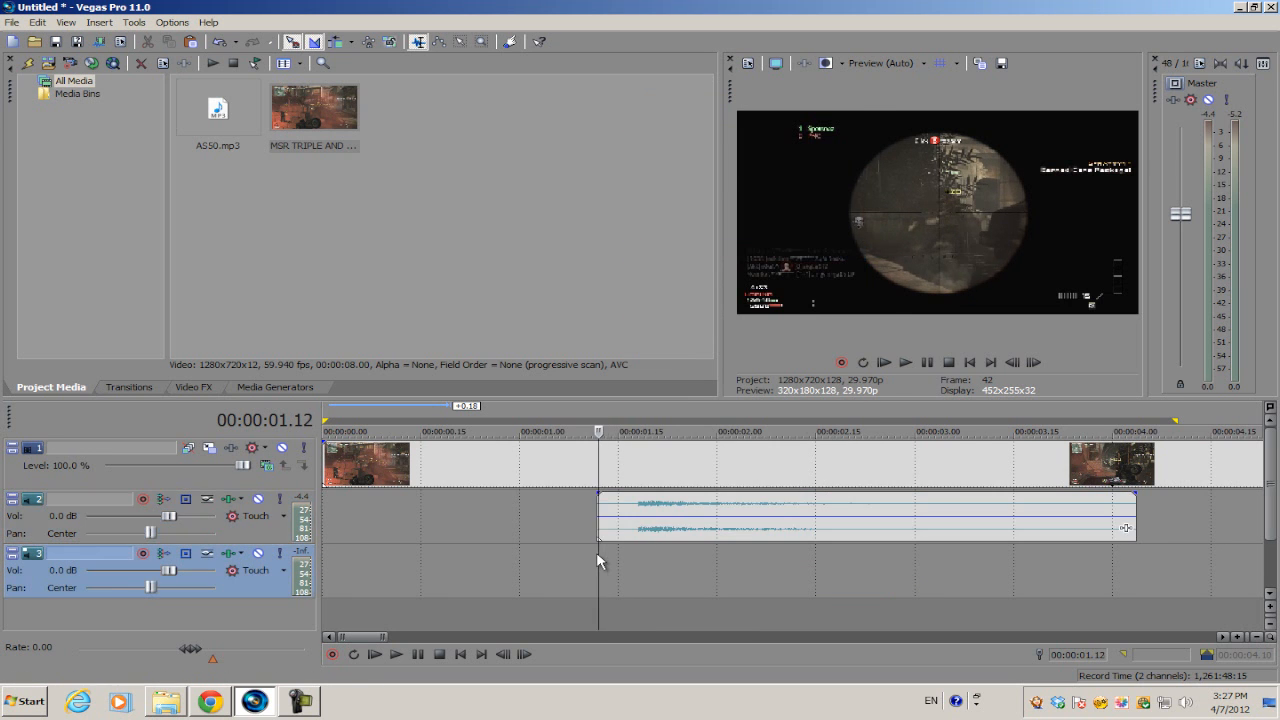
{"action": "right_click", "coordinate": [634, 563]}
{"action": "left_click", "coordinate": [668, 404]}
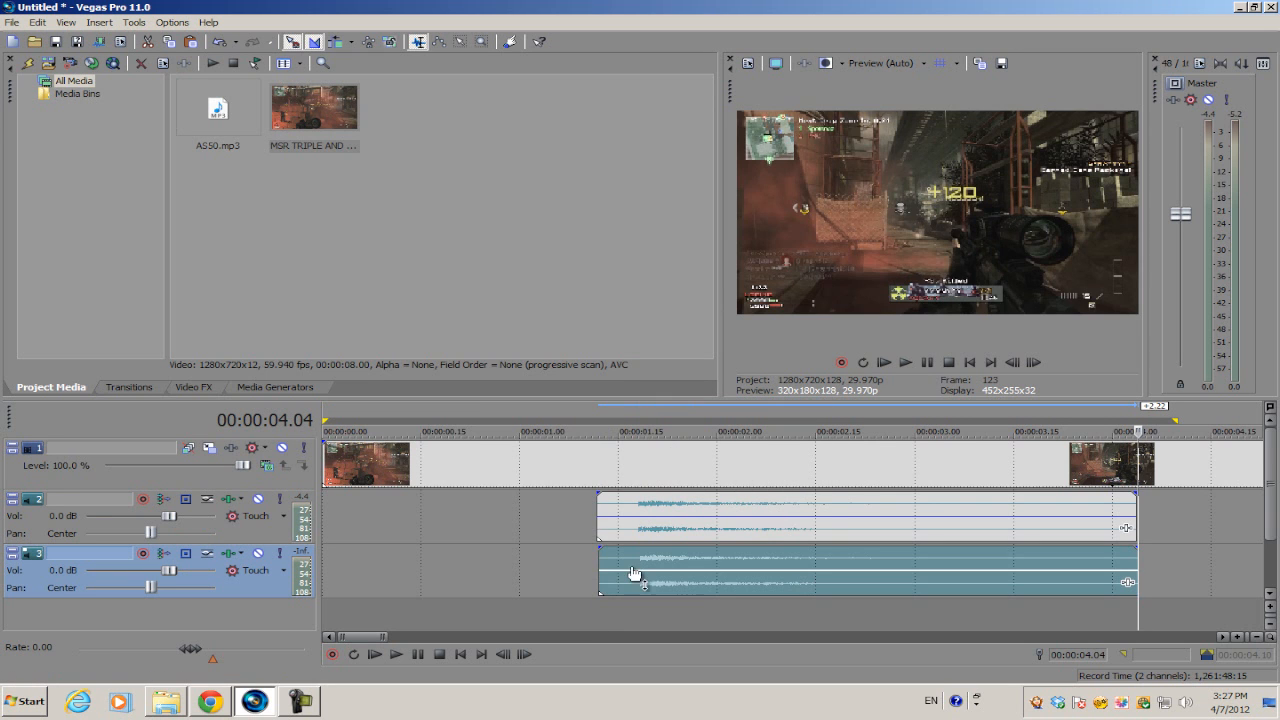
{"action": "double_click", "coordinate": [602, 558]}
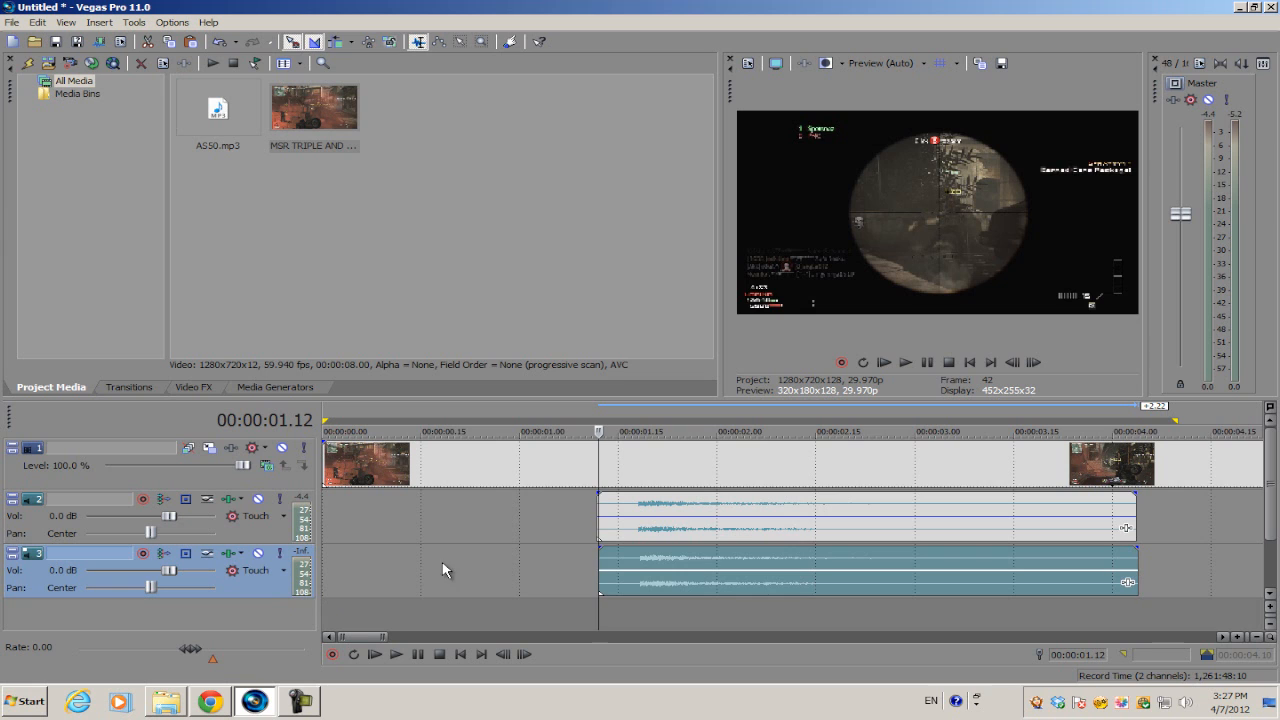
{"action": "left_click", "coordinate": [603, 532]}
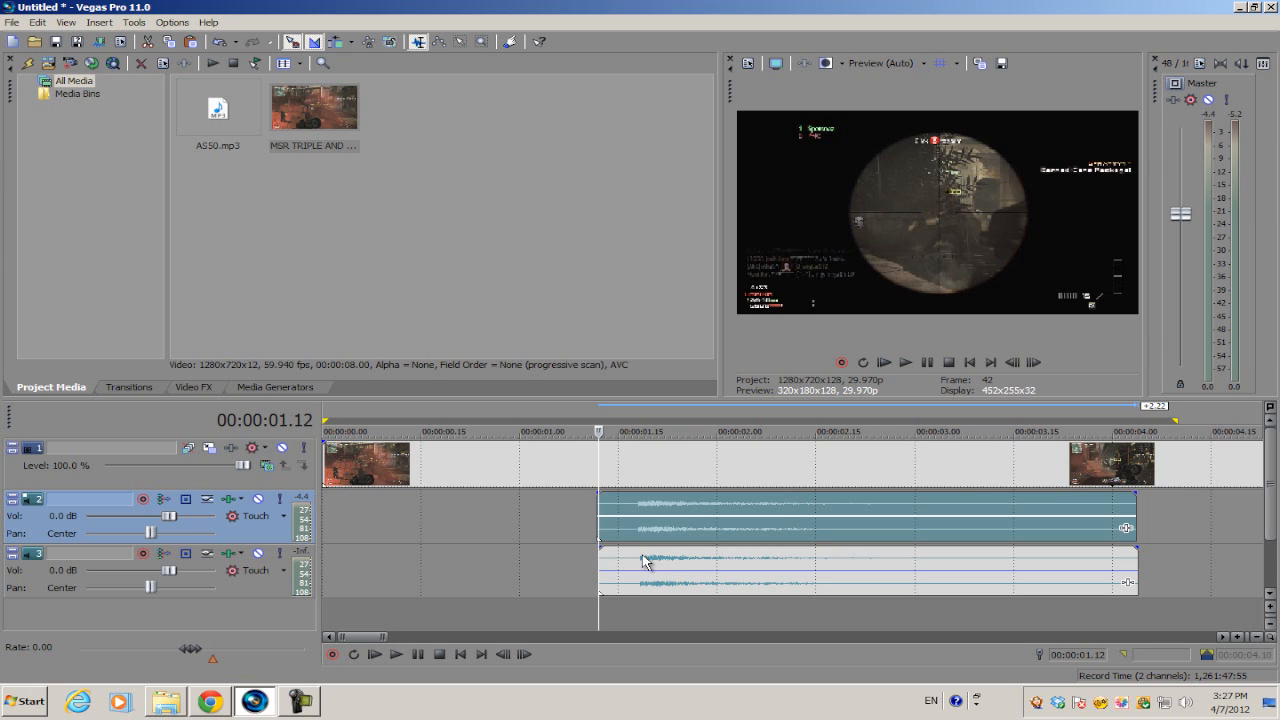
Drag the copied gun sound on track 3 left until it snaps to track 2's event start.
{"action": "scroll", "coordinate": [635, 559], "scroll_direction": "down", "scroll_amount": 2}
{"action": "scroll", "coordinate": [627, 557], "scroll_direction": "up", "scroll_amount": 4}
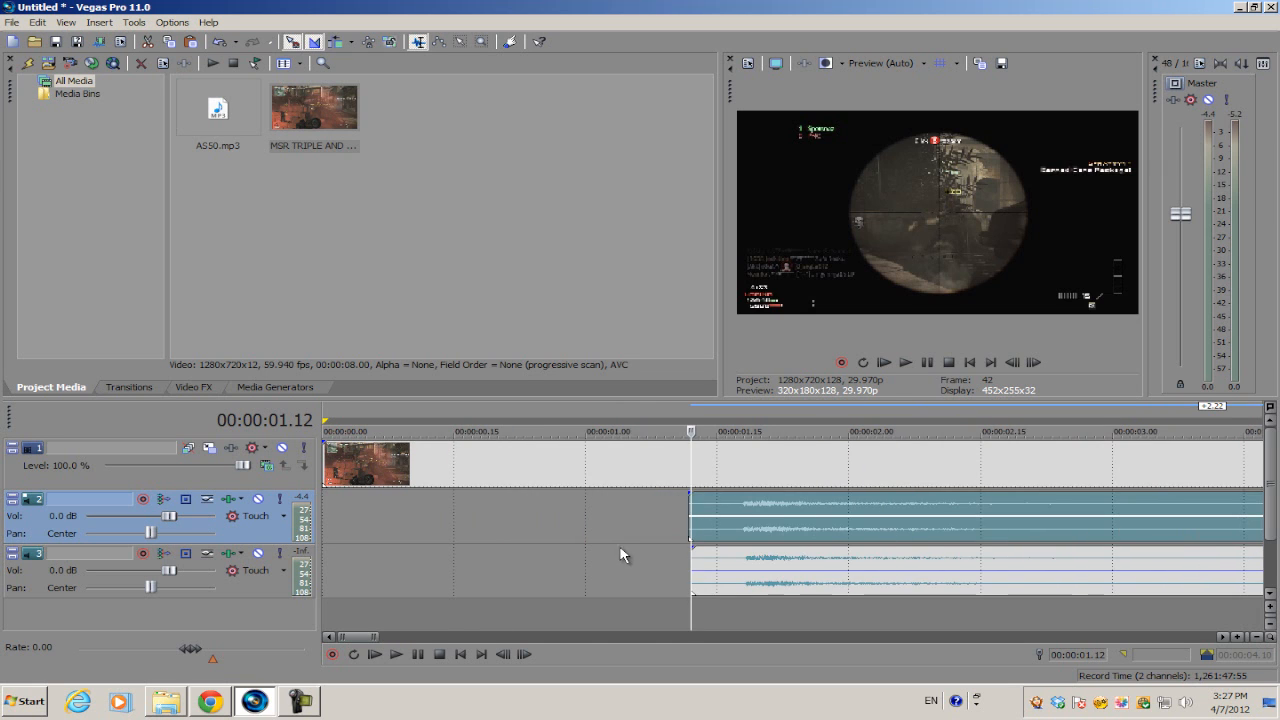
{"action": "left_click", "coordinate": [768, 567]}
{"action": "left_click_drag", "start_coordinate": [768, 567], "coordinate": [828, 564]}
{"action": "scroll", "coordinate": [770, 565], "scroll_direction": "up", "scroll_amount": 3}
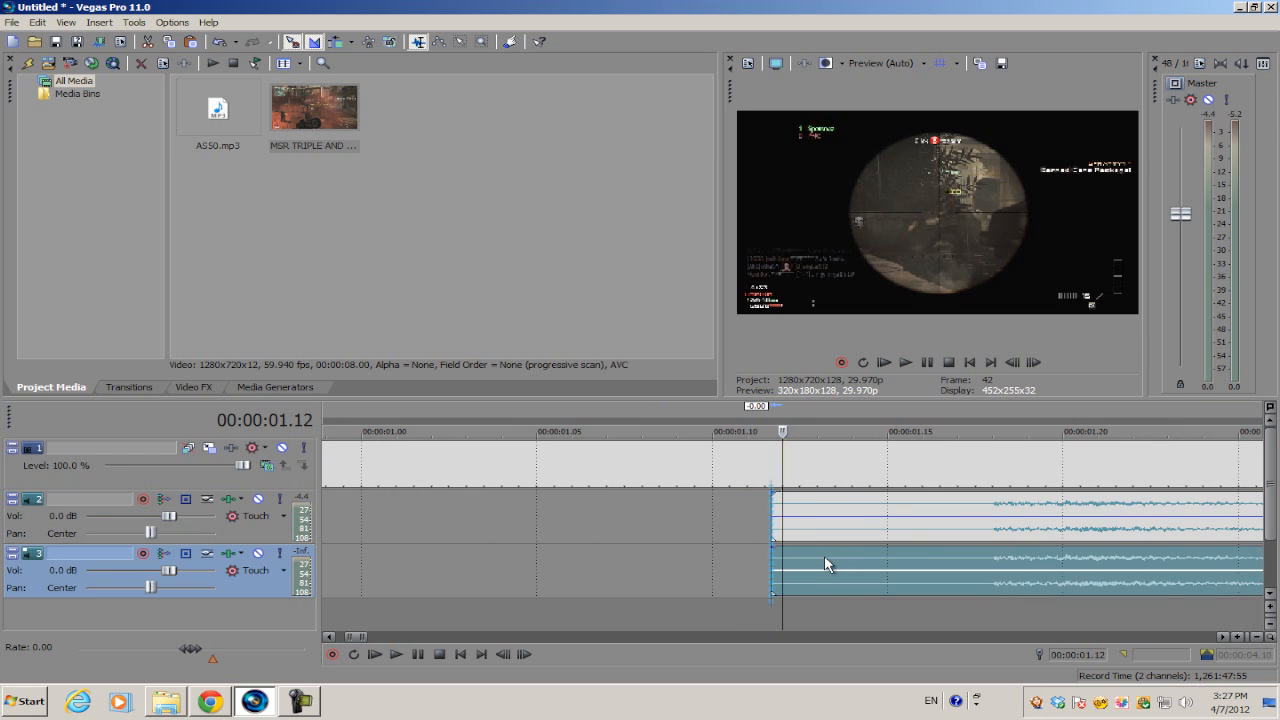
{"action": "scroll", "coordinate": [810, 567], "scroll_direction": "down", "scroll_amount": 5}
Play the project to check that the track 2 and track 3 gun sounds fire together.
{"action": "key", "text": "space"}
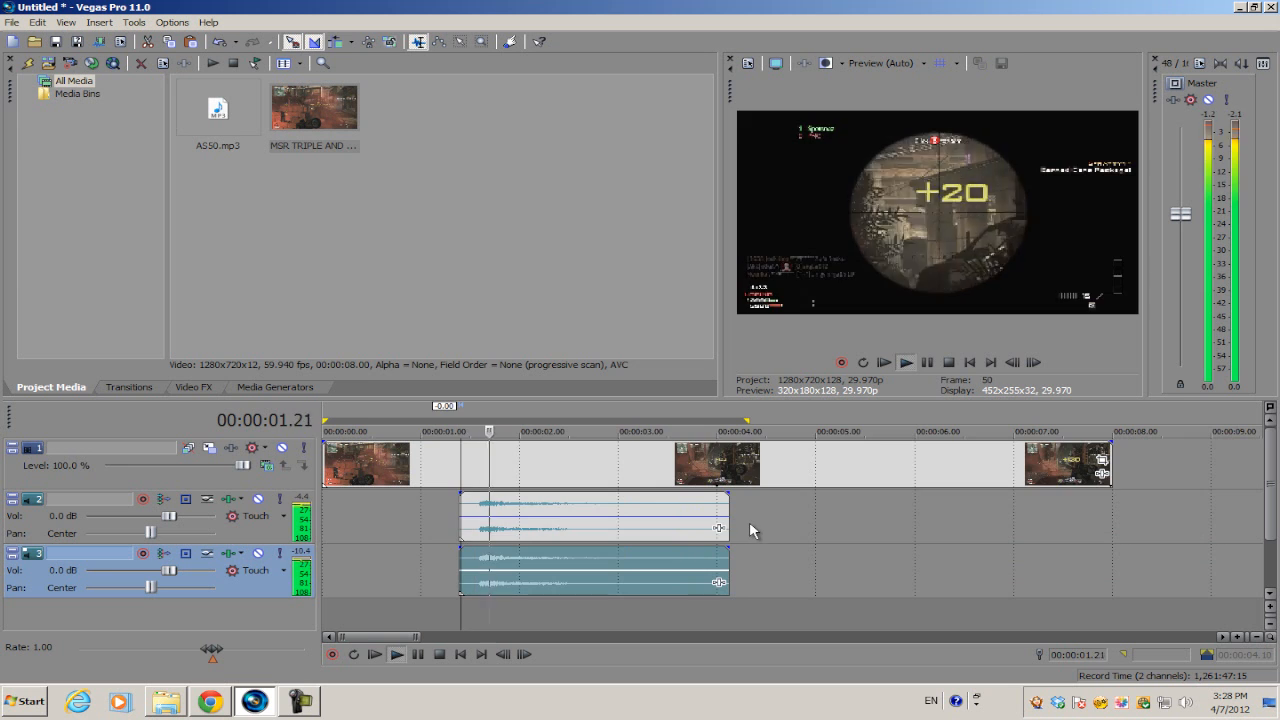
{"action": "scroll", "coordinate": [750, 531], "scroll_direction": "up", "scroll_amount": 2}
{"action": "scroll", "coordinate": [749, 532], "scroll_direction": "down", "scroll_amount": 1}
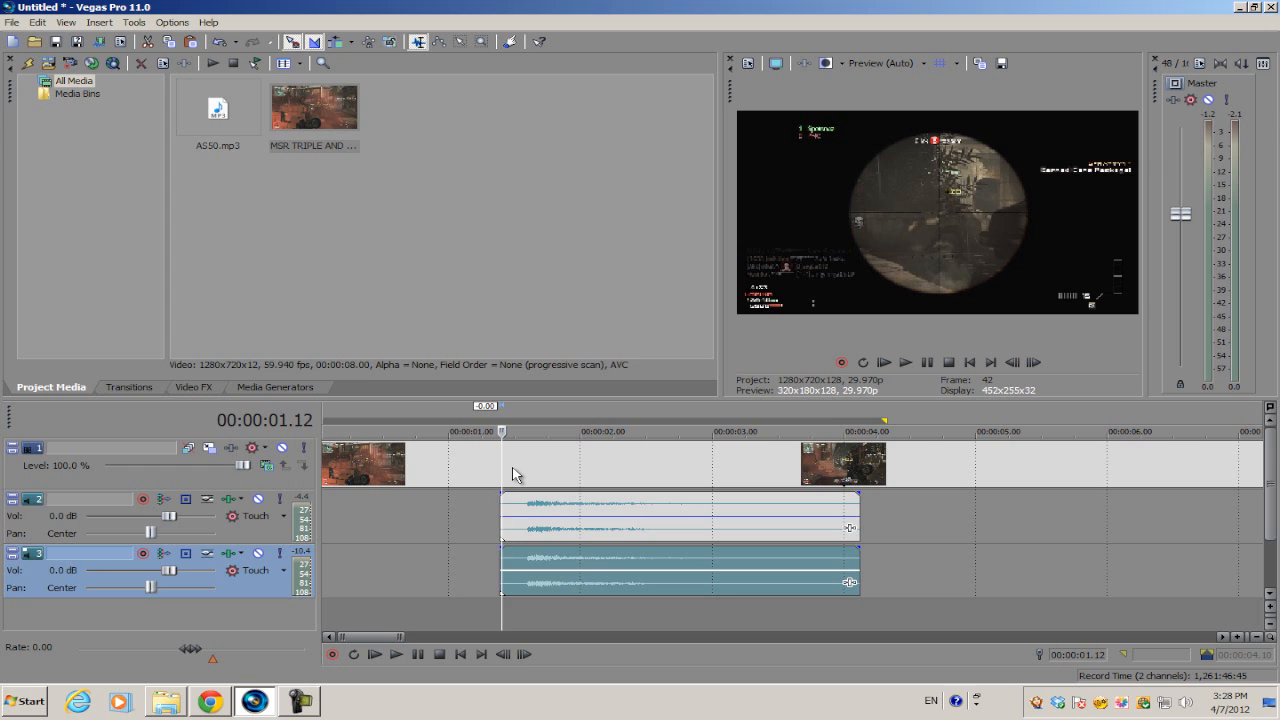
{"action": "scroll", "coordinate": [534, 489], "scroll_direction": "up", "scroll_amount": 2}
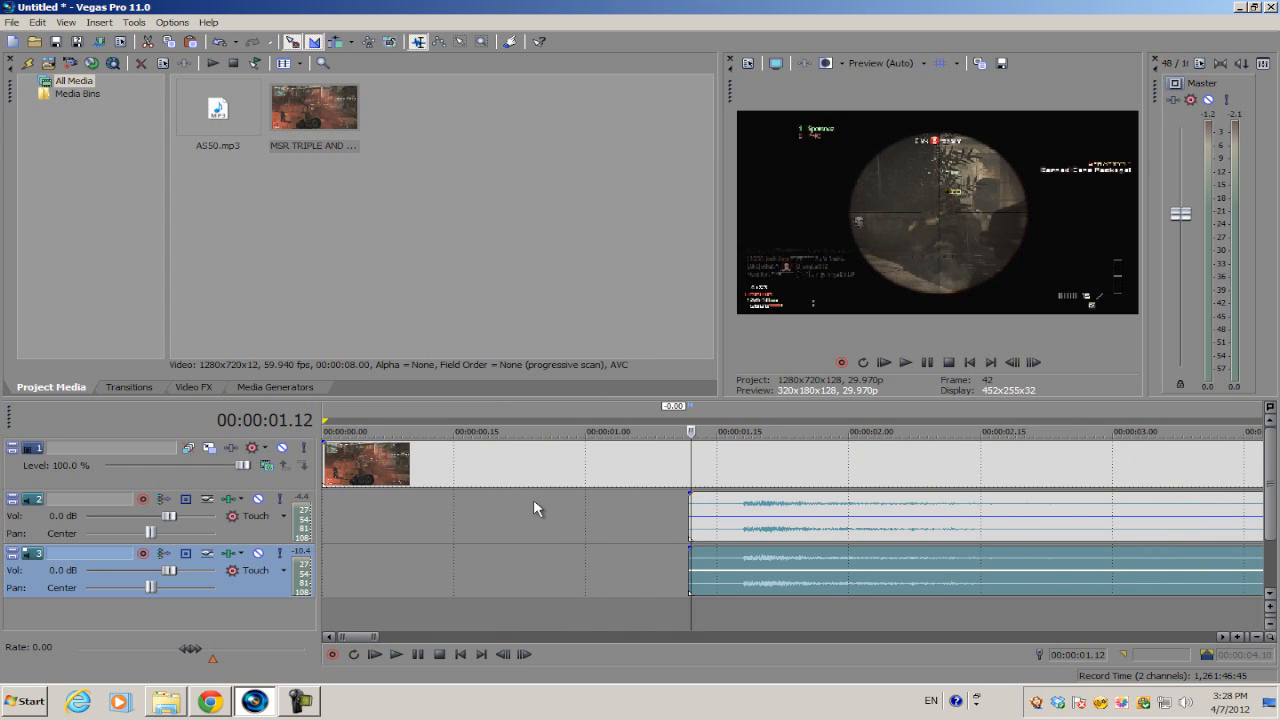
{"action": "scroll", "coordinate": [533, 500], "scroll_direction": "down", "scroll_amount": 3}
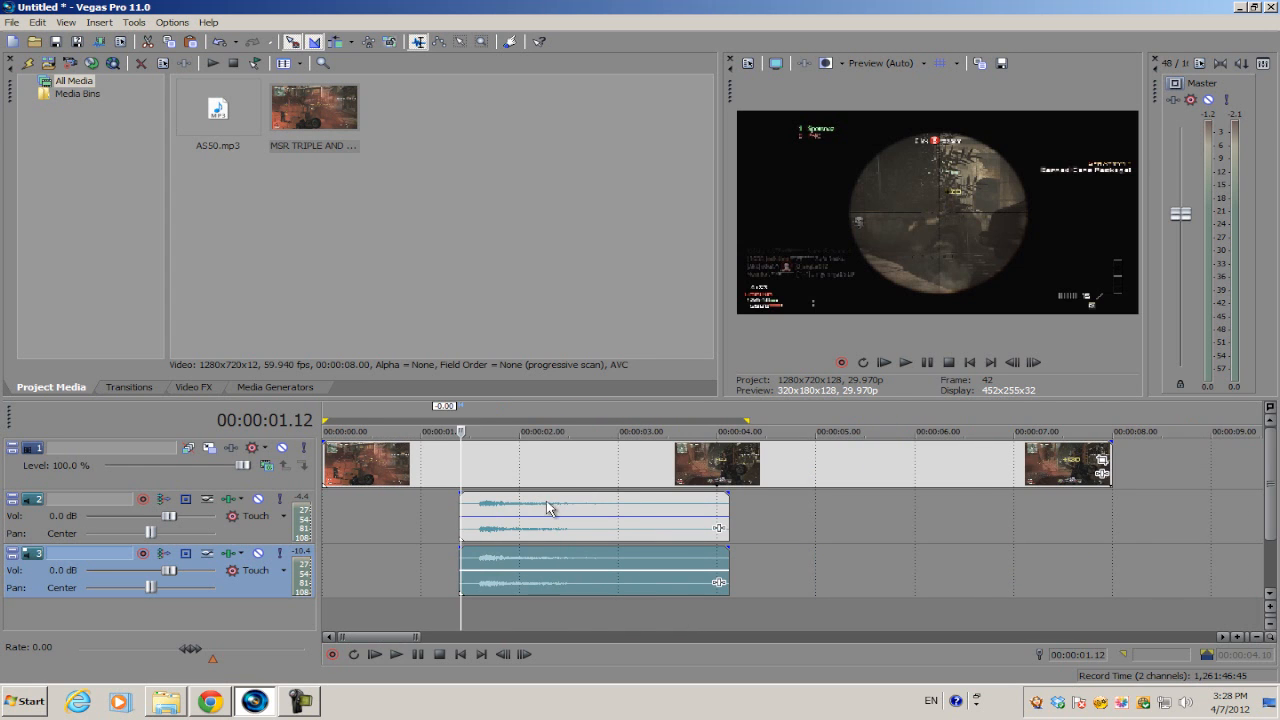
Insert a new audio track 4 and Ctrl-drag a copy of track 3's AS50 gun sound into it.
{"action": "right_click", "coordinate": [547, 609]}
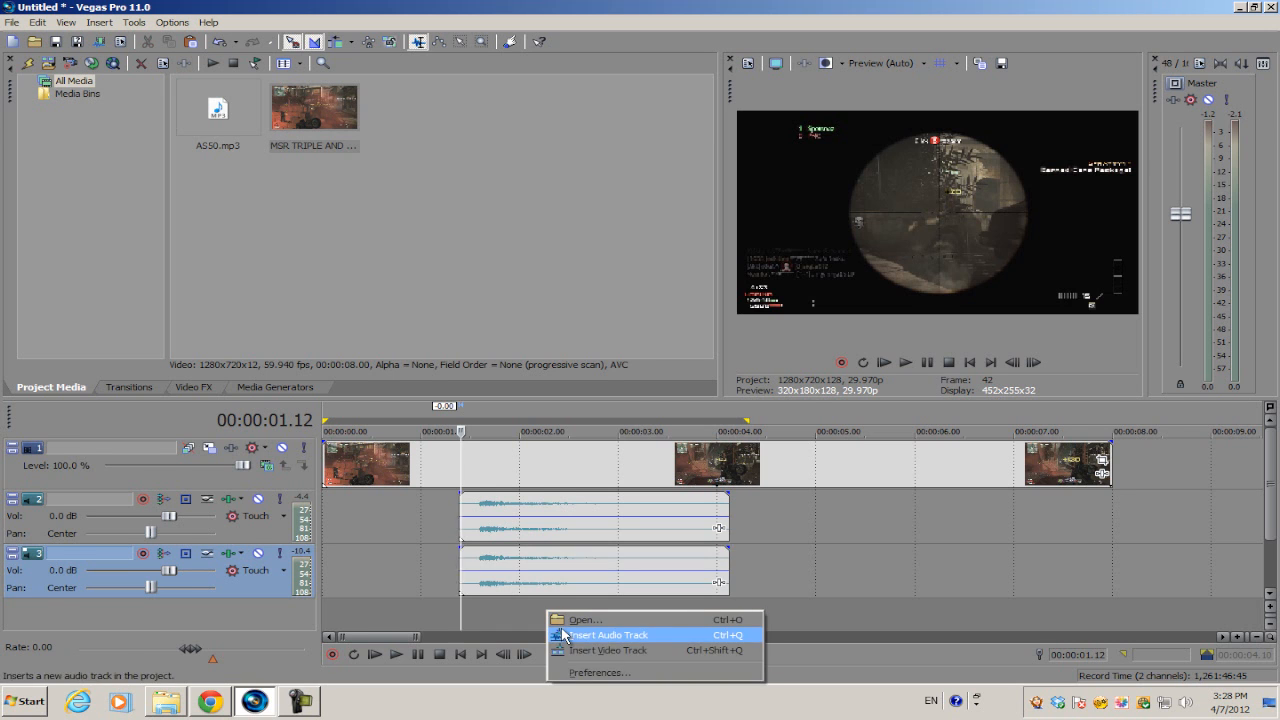
{"action": "left_click", "coordinate": [562, 632]}
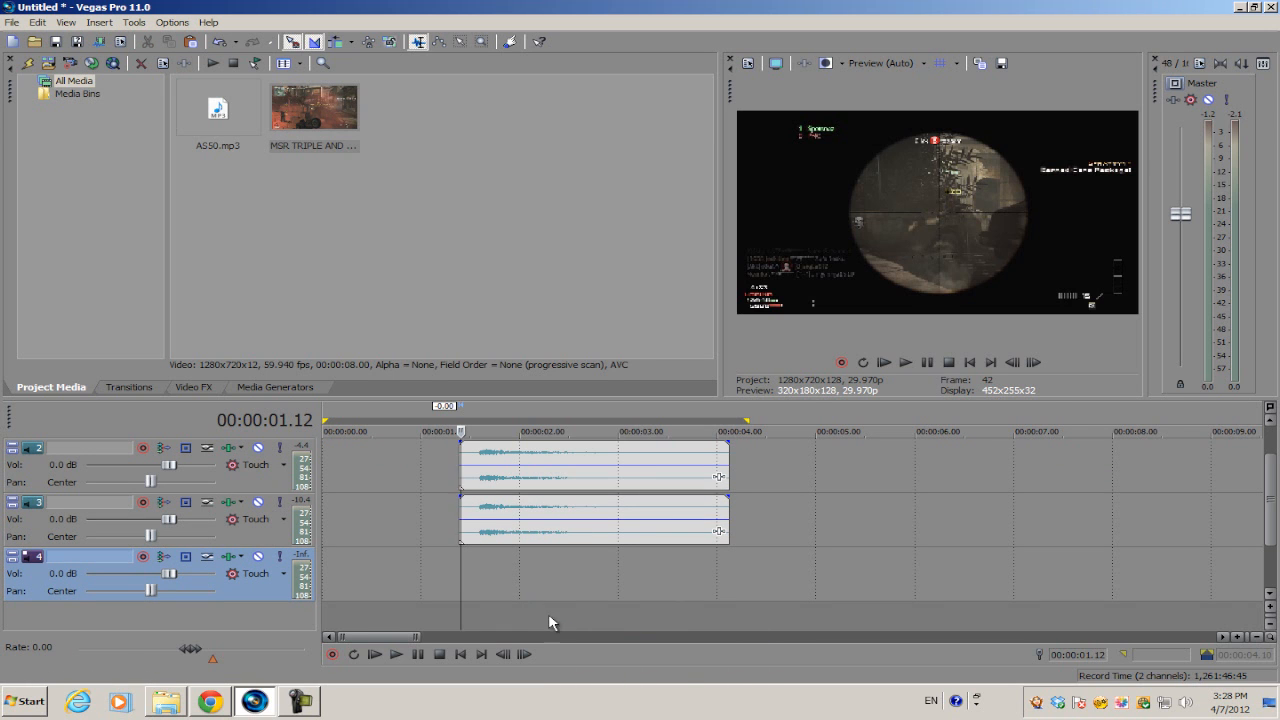
{"action": "left_click", "coordinate": [514, 534]}
{"action": "left_click", "coordinate": [480, 534]}
{"action": "left_click_drag", "start_coordinate": [517, 541], "coordinate": [510, 580]}
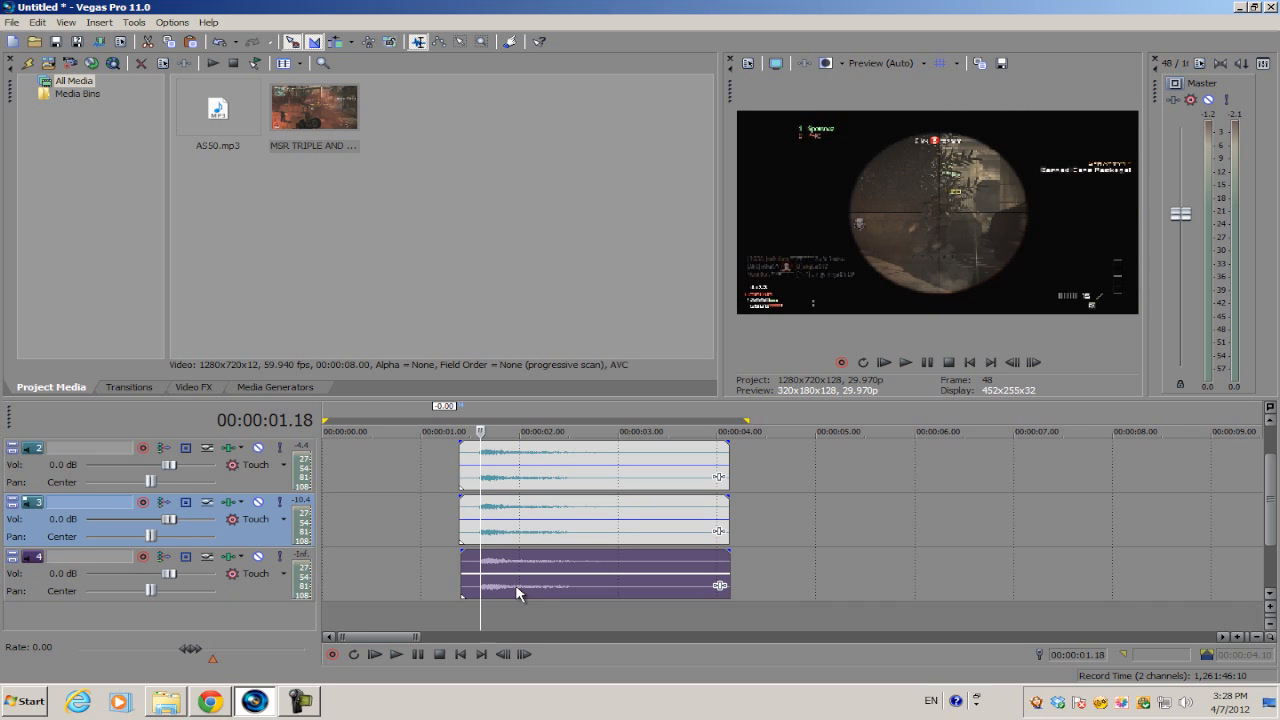
{"action": "left_click", "coordinate": [516, 592]}
Reverse the gun sound on track 4 and move it after the other copies.
{"action": "right_click", "coordinate": [531, 575]}
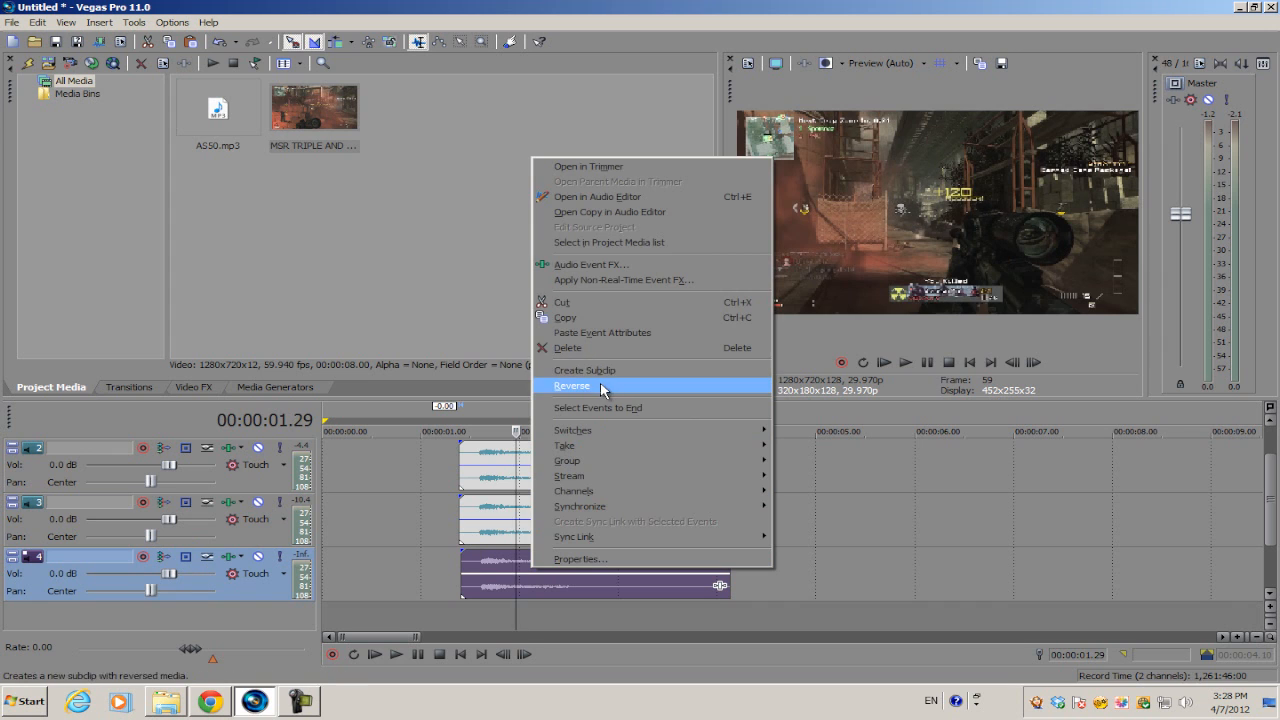
{"action": "left_click", "coordinate": [600, 388]}
{"action": "left_click_drag", "start_coordinate": [588, 589], "coordinate": [870, 590]}
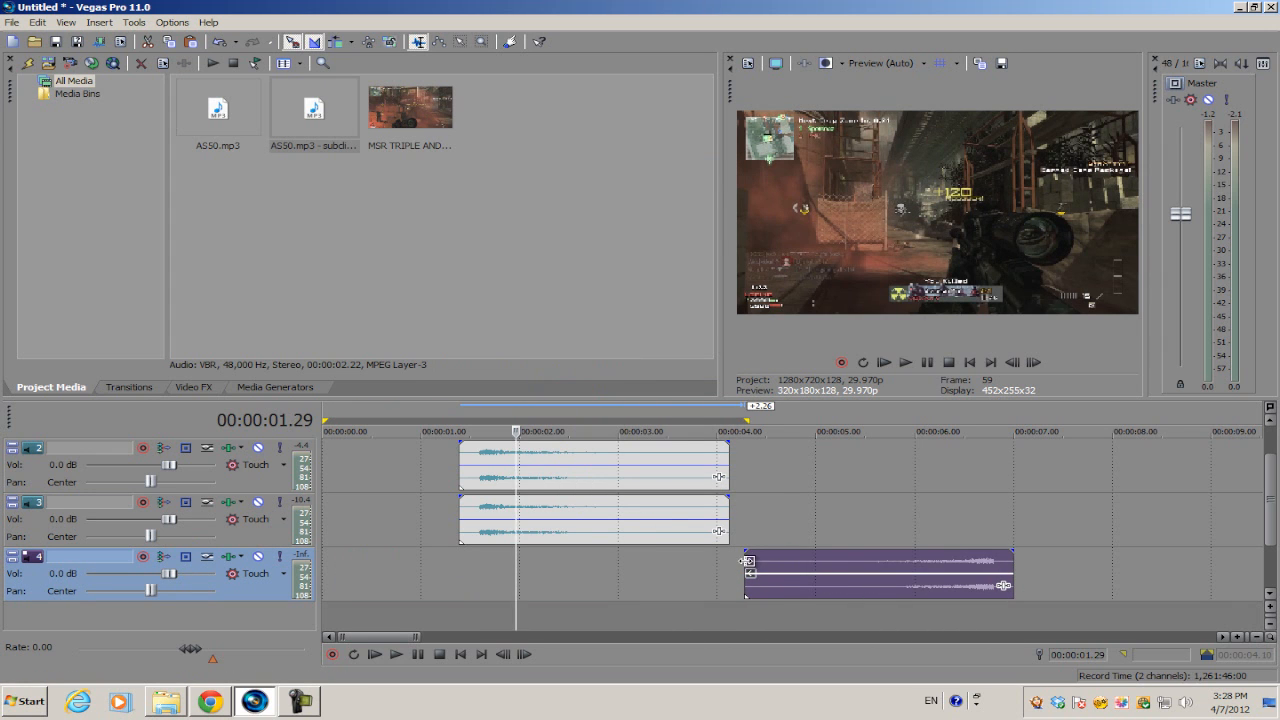
Play the reversed sound from its start, then trim its left edge and drag it before the original shot.
{"action": "left_click", "coordinate": [745, 566]}
{"action": "key", "text": "space"}
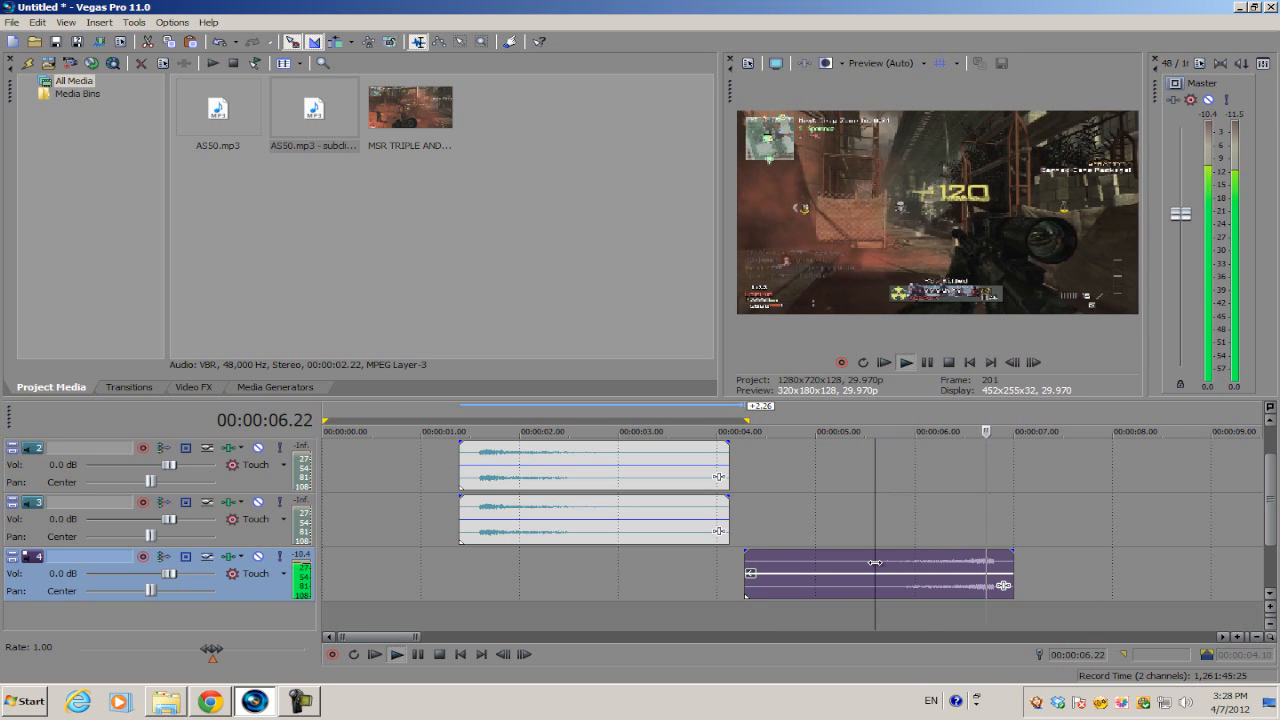
{"action": "key", "text": "space"}
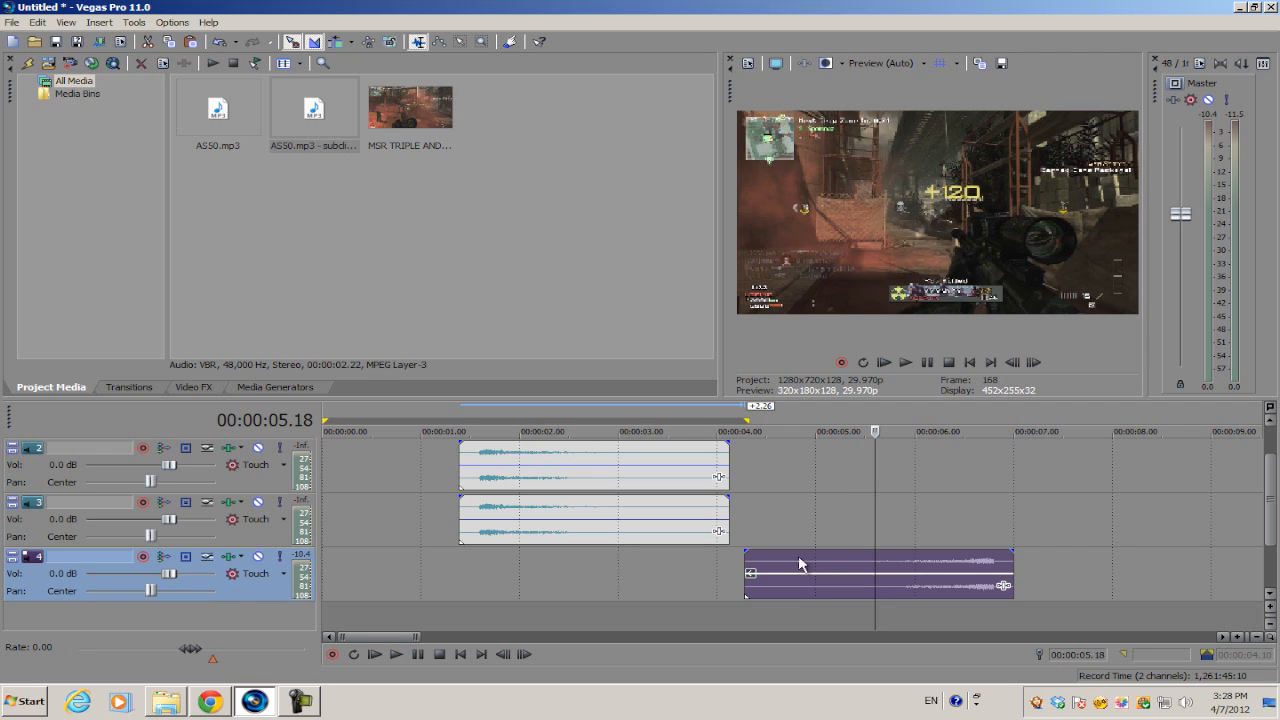
{"action": "left_click_drag", "start_coordinate": [747, 562], "coordinate": [422, 563]}
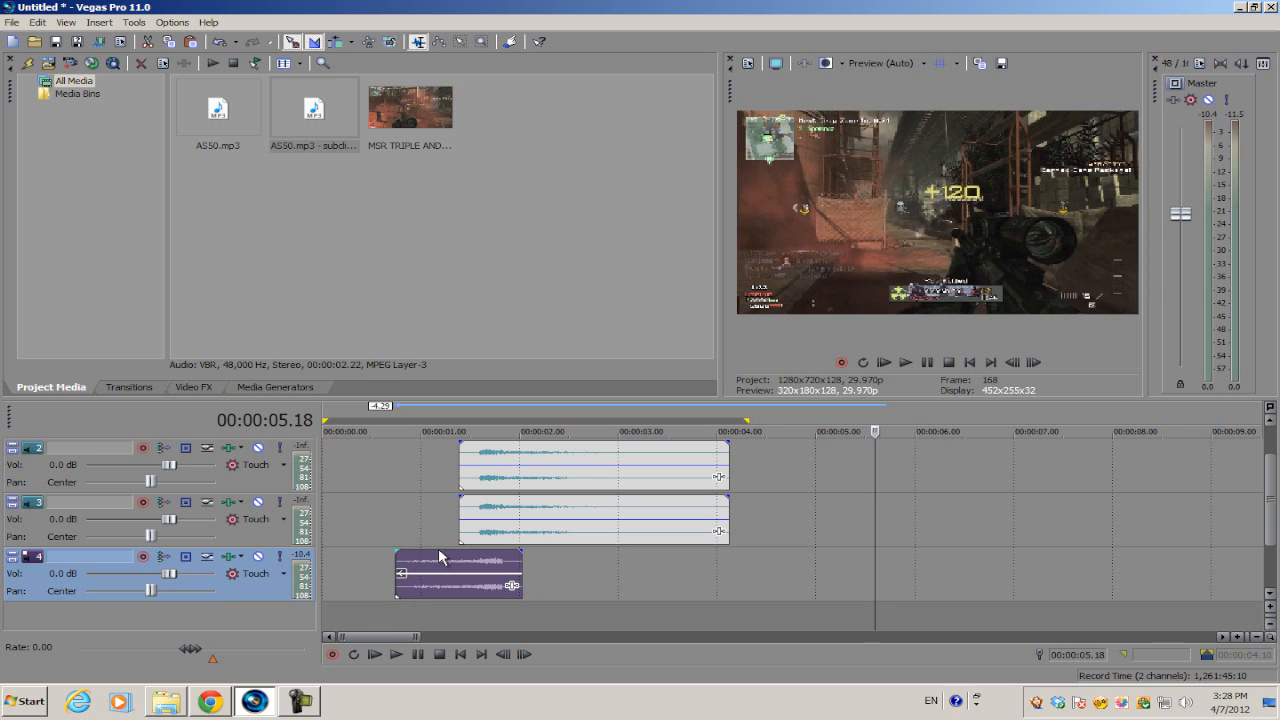
Nudge the reversed sound on track 4 against the playhead so it builds into the original gunshot.
{"action": "left_click", "coordinate": [493, 514]}
{"action": "scroll", "coordinate": [491, 530], "scroll_direction": "up", "scroll_amount": 5}
{"action": "left_click", "coordinate": [726, 572]}
{"action": "left_click_drag", "start_coordinate": [726, 572], "coordinate": [711, 572]}
{"action": "left_click", "coordinate": [770, 541]}
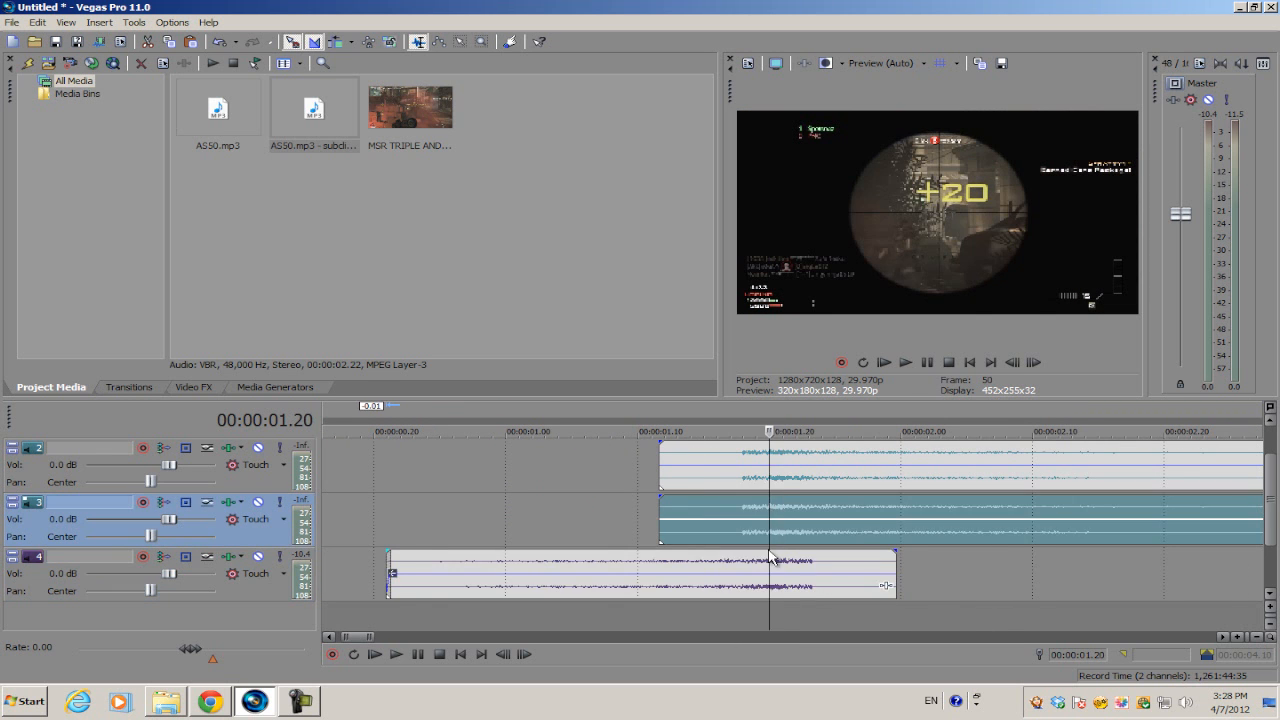
{"action": "scroll", "coordinate": [770, 548], "scroll_direction": "up", "scroll_amount": 3}
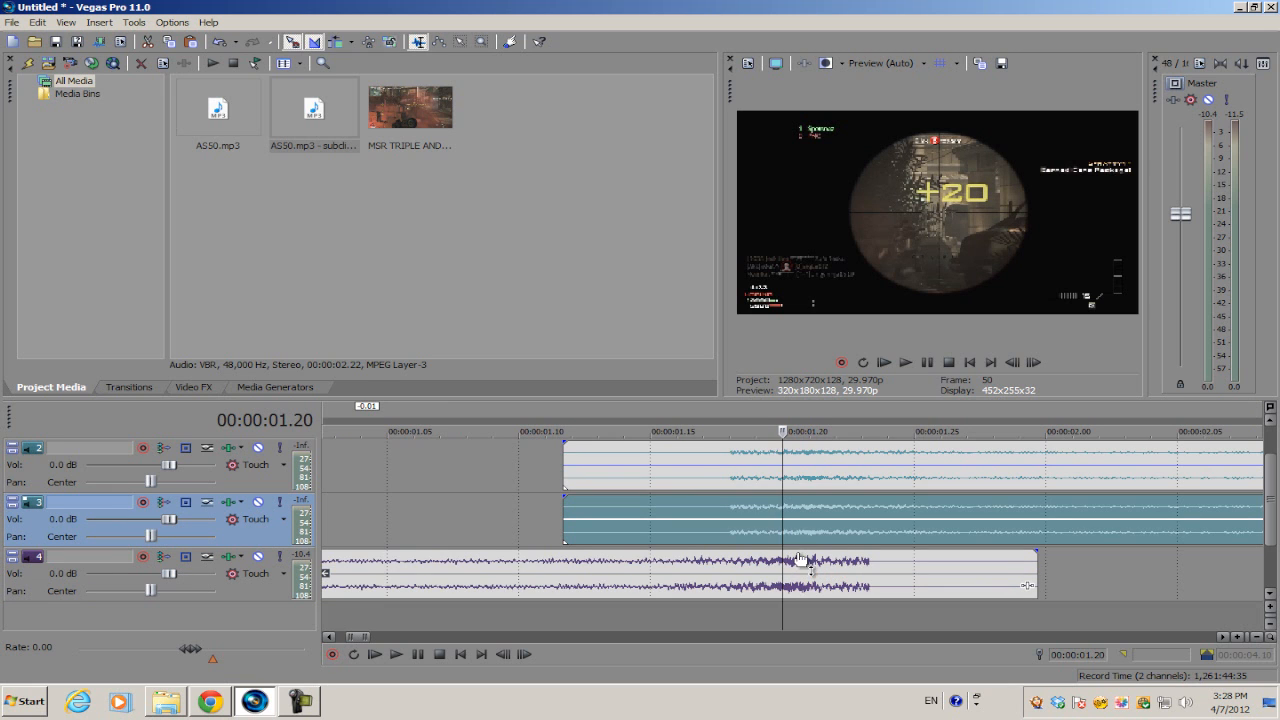
{"action": "left_click_drag", "start_coordinate": [790, 557], "coordinate": [806, 567]}
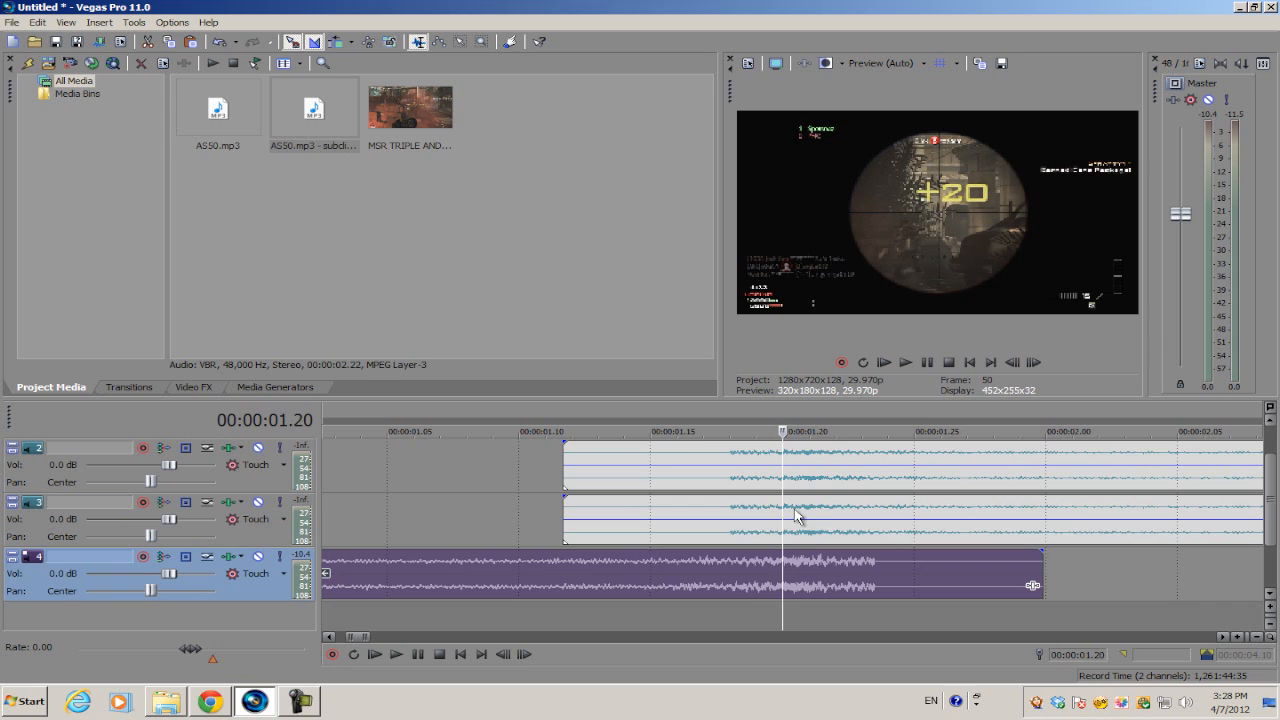
{"action": "scroll", "coordinate": [790, 516], "scroll_direction": "down", "scroll_amount": 3}
{"action": "scroll", "coordinate": [755, 515], "scroll_direction": "down", "scroll_amount": 1}
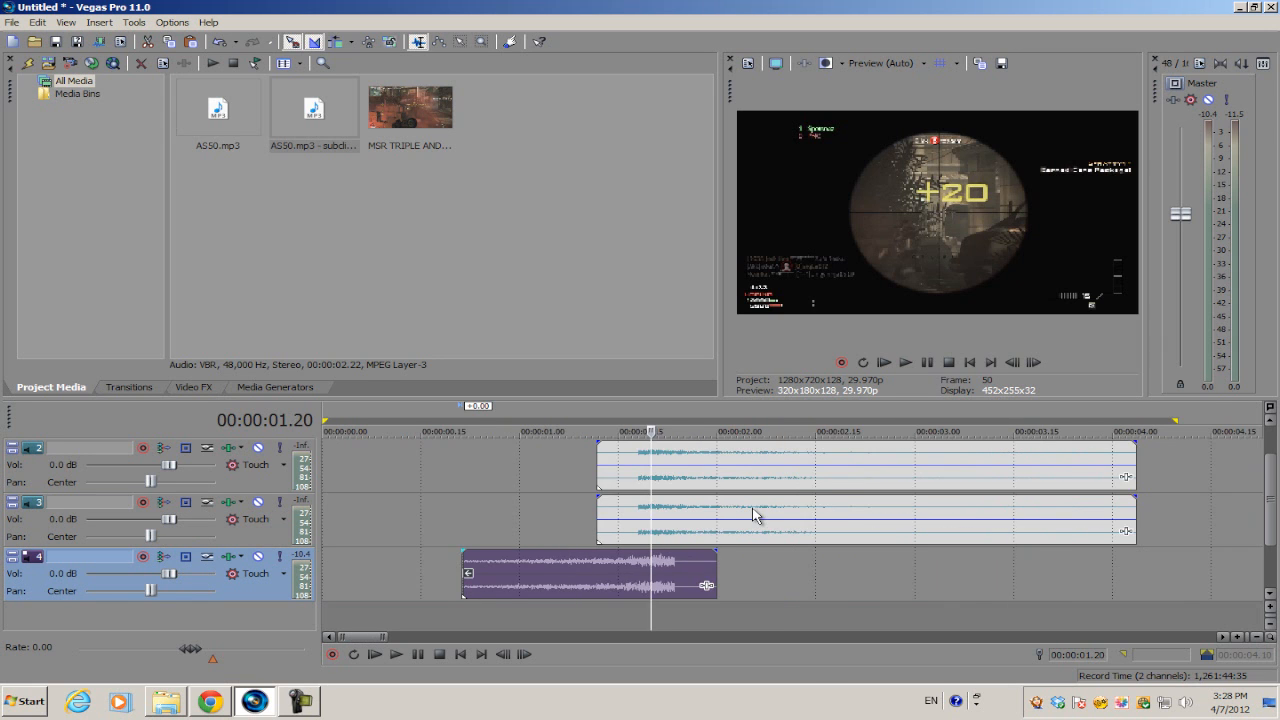
{"action": "scroll", "coordinate": [730, 510], "scroll_direction": "up", "scroll_amount": 2}
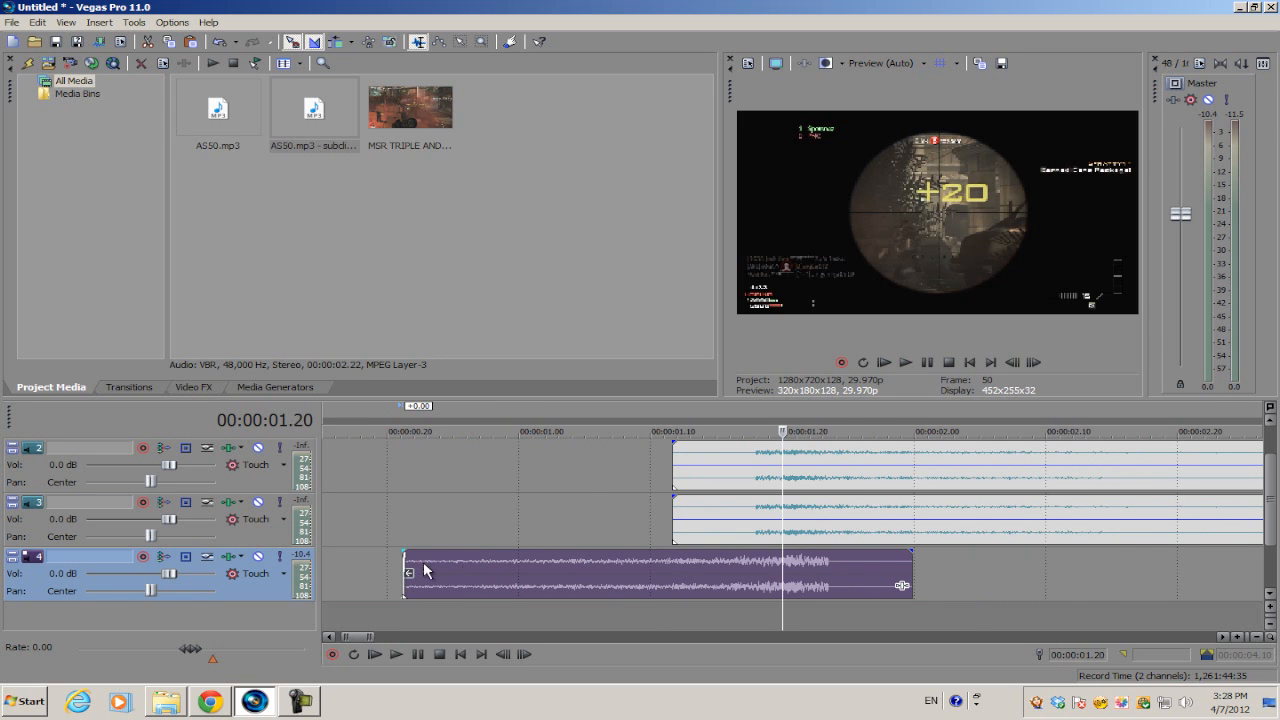
Give the reversed sound a fade-in, then loop the region up to the shots' end and play it.
{"action": "left_click_drag", "start_coordinate": [403, 550], "coordinate": [652, 551]}
{"action": "scroll", "coordinate": [679, 484], "scroll_direction": "down", "scroll_amount": 4}
{"action": "left_click_drag", "start_coordinate": [730, 484], "coordinate": [345, 455]}
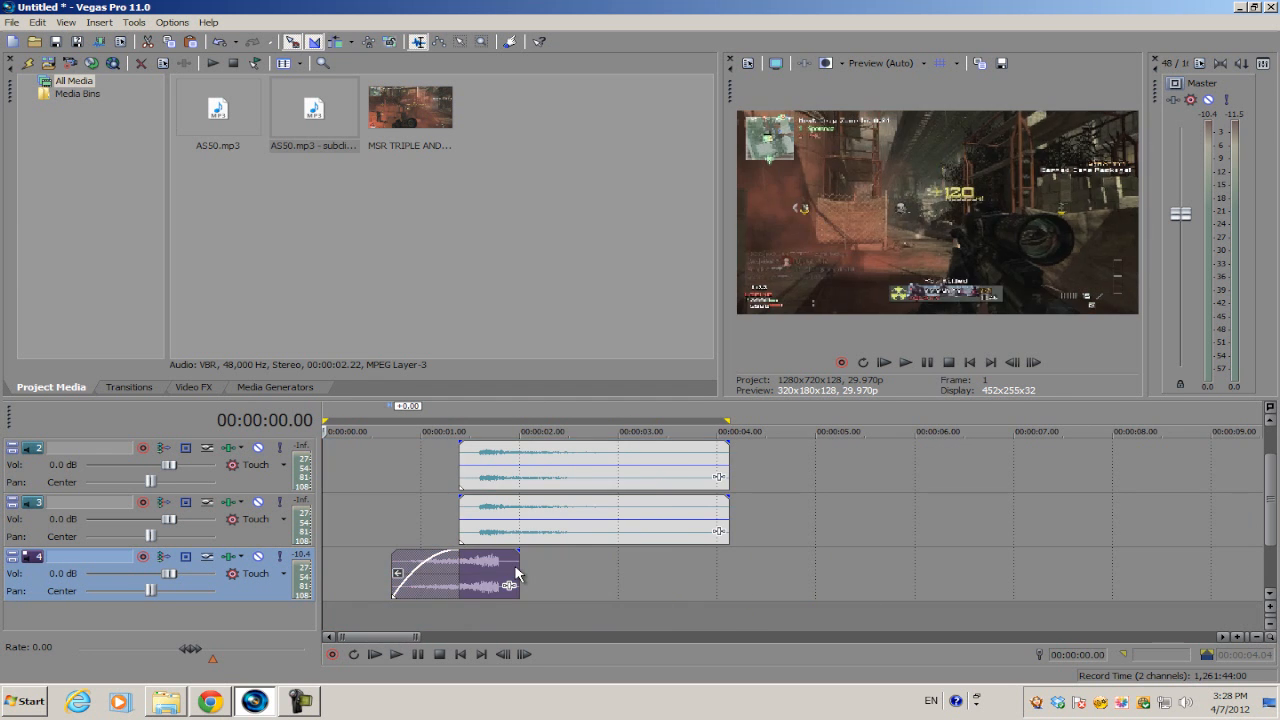
{"action": "scroll", "coordinate": [376, 467], "scroll_direction": "up", "scroll_amount": 2}
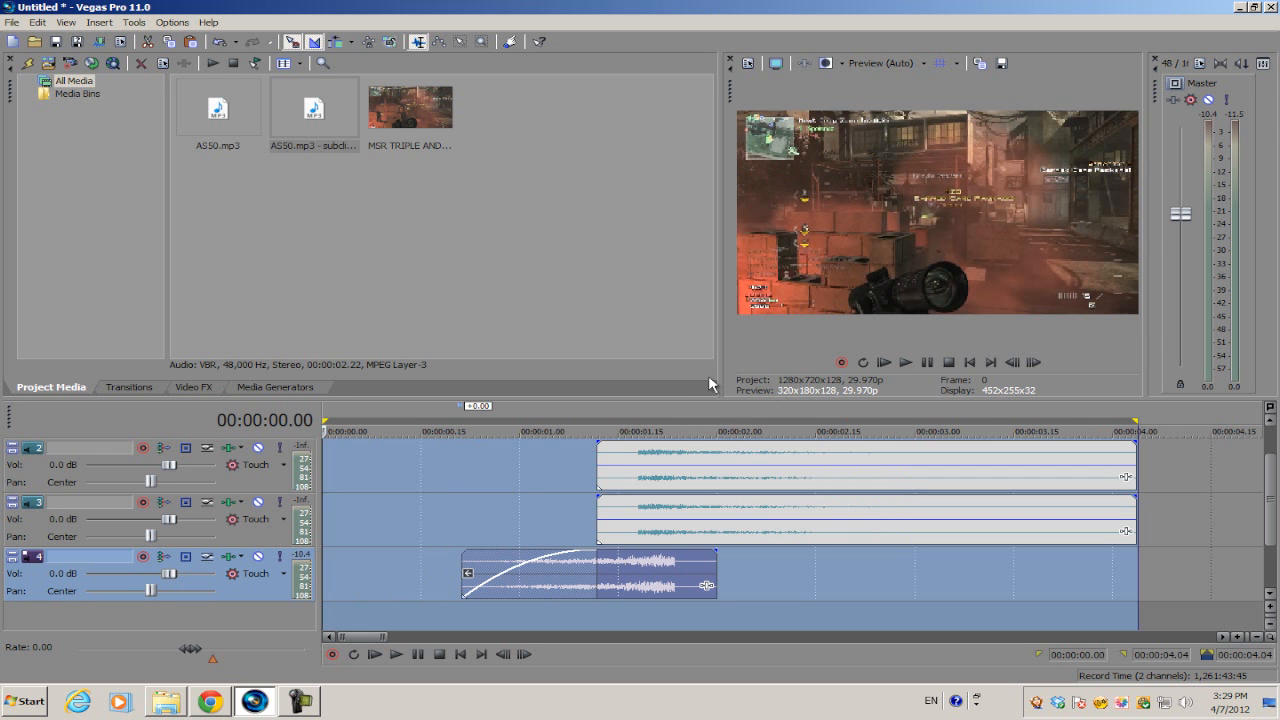
{"action": "key", "text": "space"}
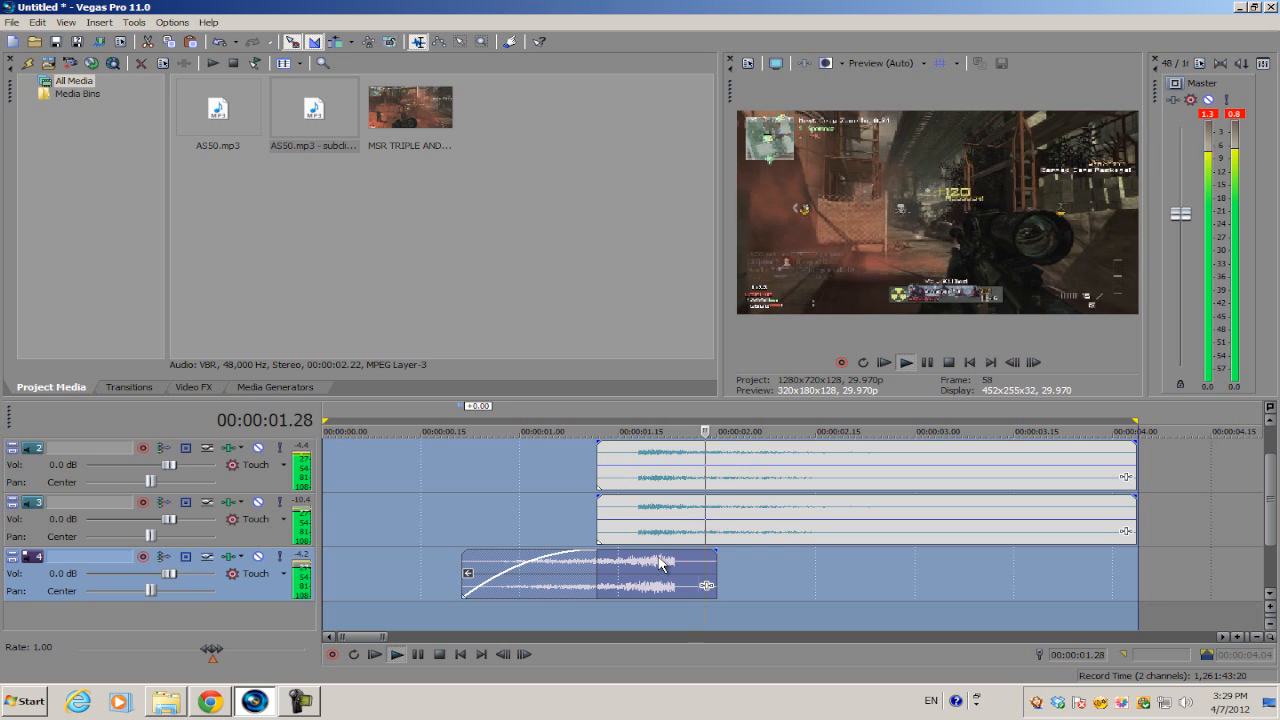
{"action": "left_click", "coordinate": [602, 457]}
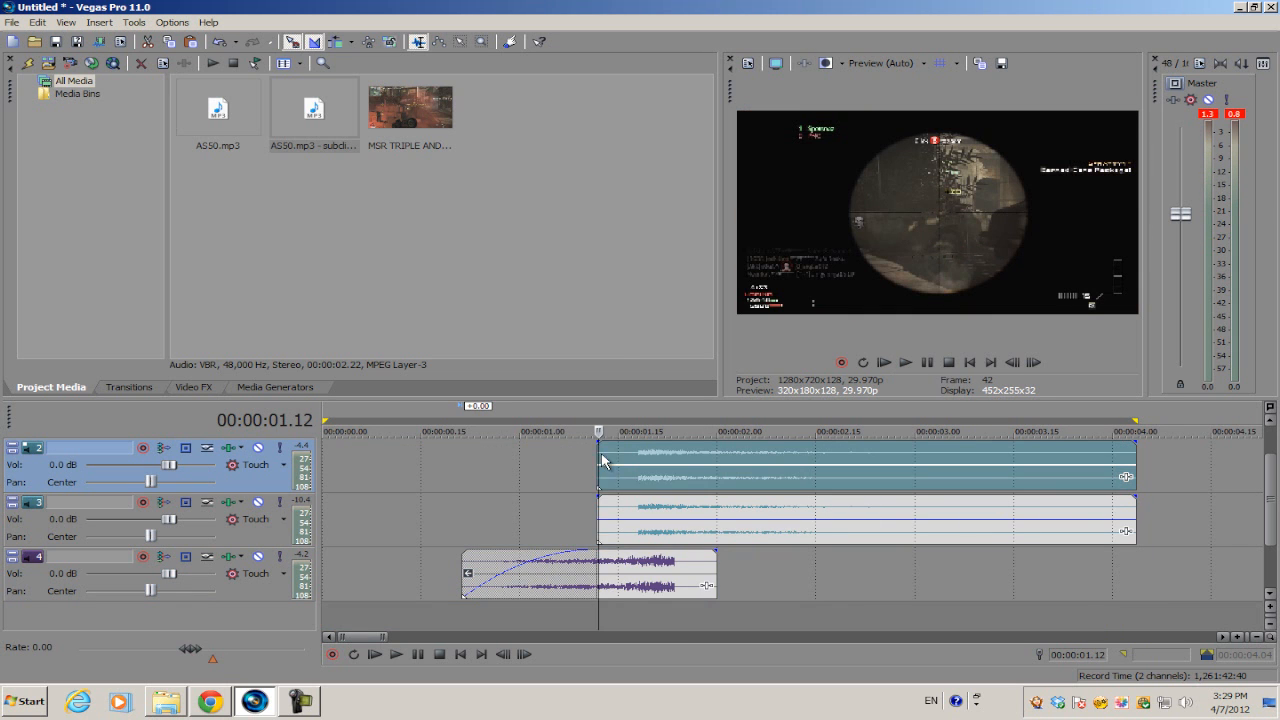
In track 2's Track EQ, drag band 1 to 69 Hz with 11.4 dB gain and 12 dB/oct rolloff, then close the window.
{"action": "left_click", "coordinate": [230, 449]}
{"action": "mouse_move", "coordinate": [194, 312]}
{"action": "left_mouse_down"}
{"action": "mouse_move", "coordinate": [194, 294]}
{"action": "mouse_move", "coordinate": [189, 304]}
{"action": "left_mouse_up"}
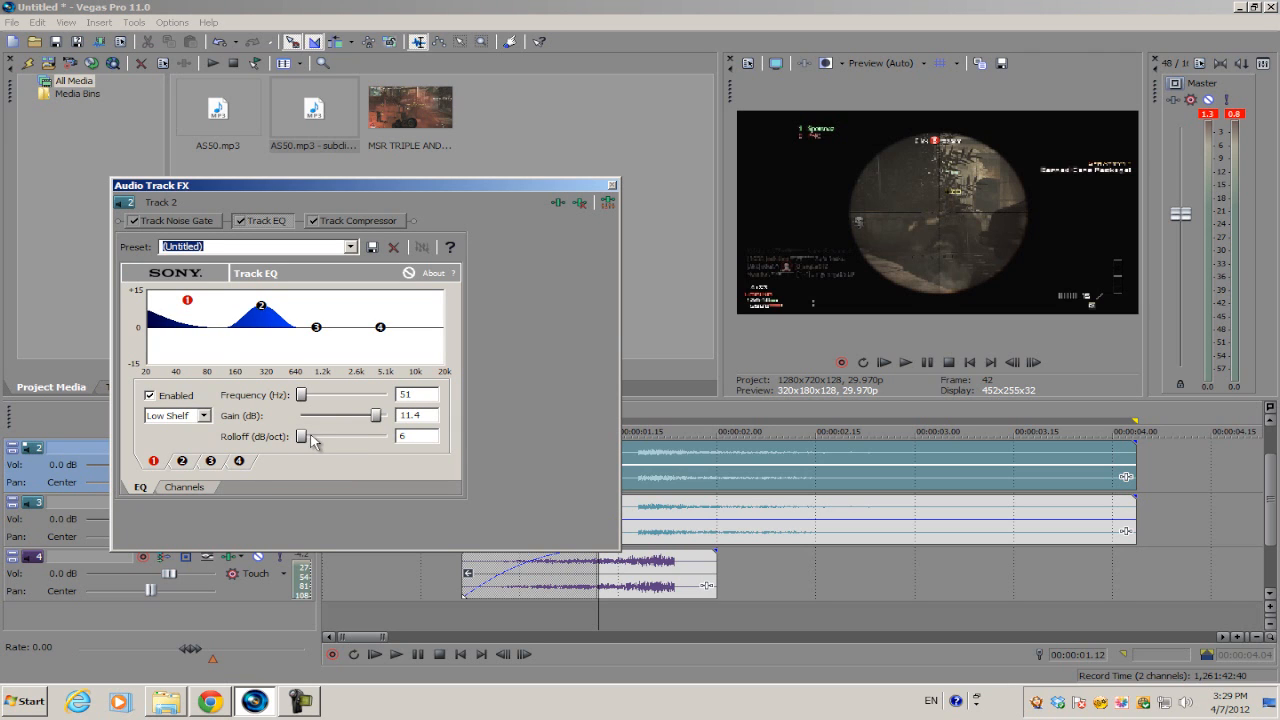
{"action": "left_click_drag", "start_coordinate": [330, 441], "coordinate": [342, 441]}
{"action": "left_click_drag", "start_coordinate": [197, 310], "coordinate": [201, 303]}
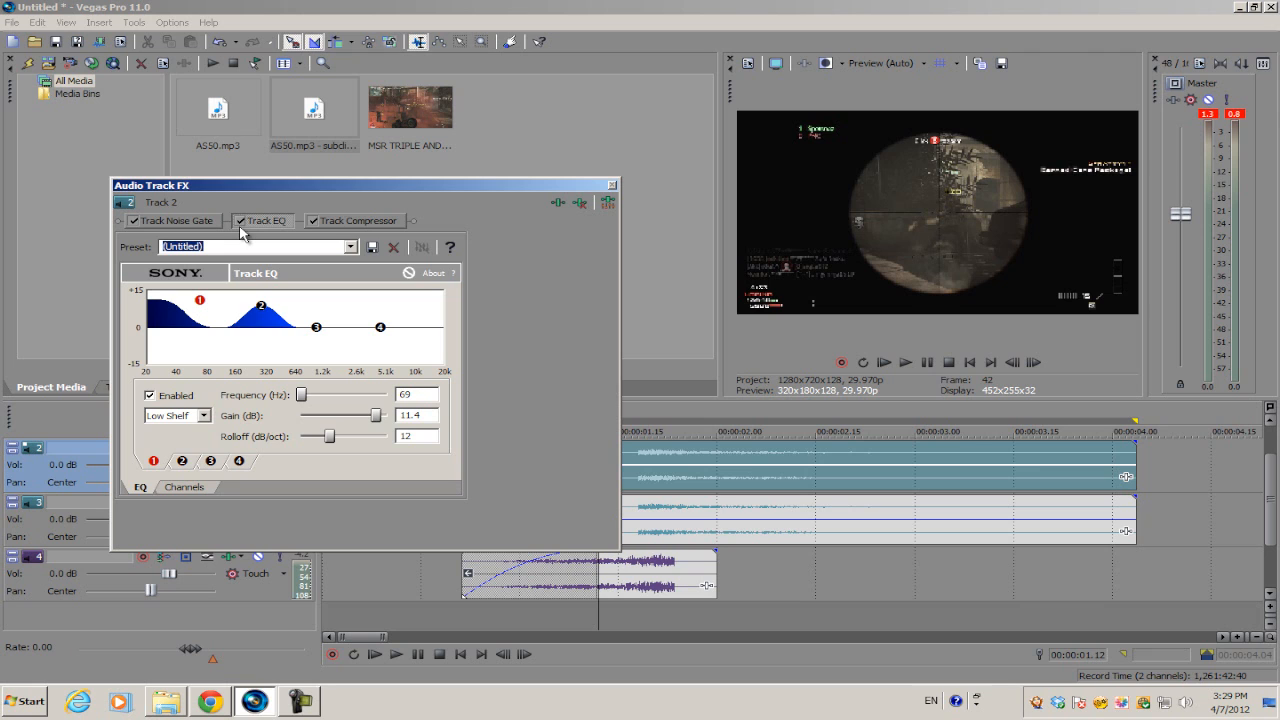
{"action": "left_click", "coordinate": [611, 188]}
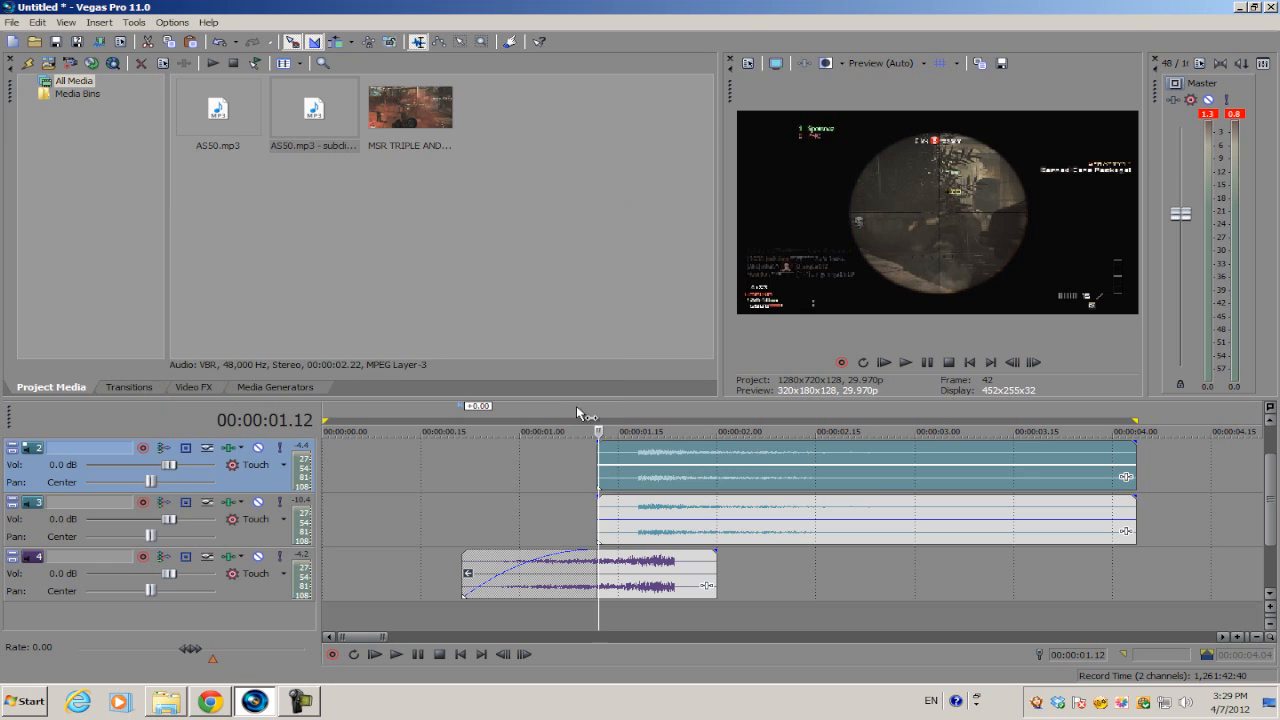